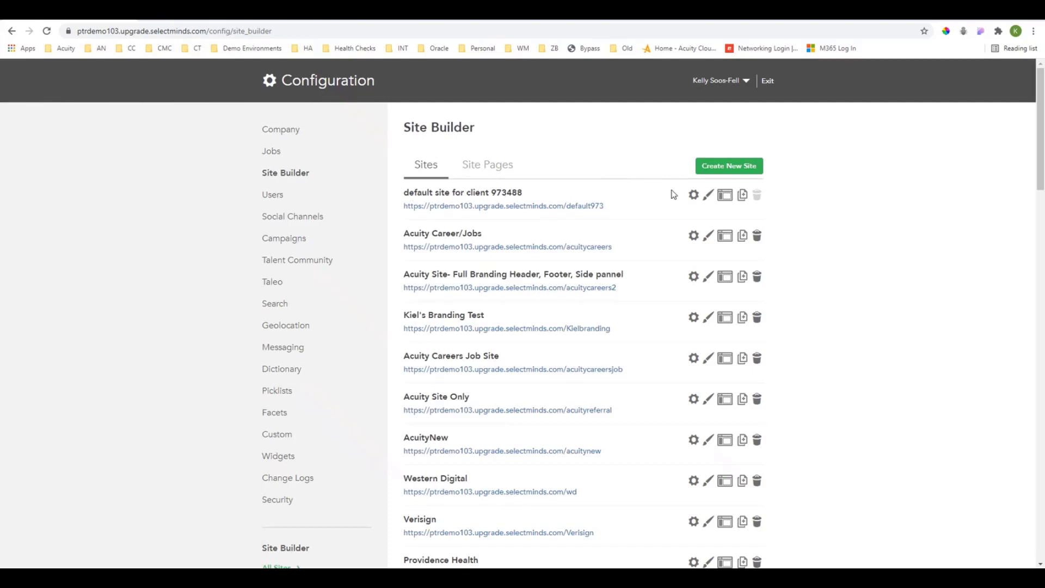
Open the default site in the site editor and review its Logos & Images settings.
click(724, 196)
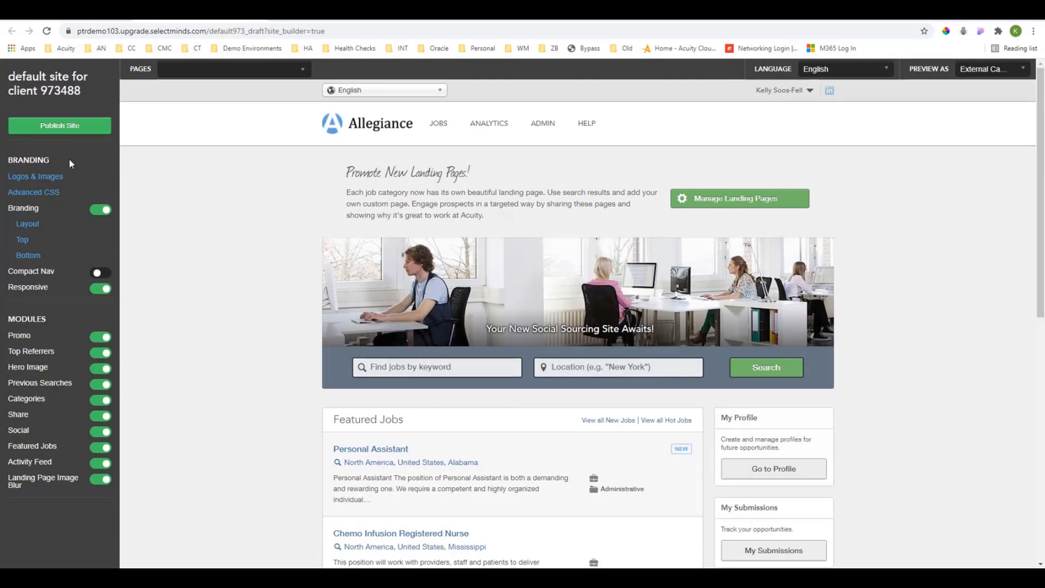
click(41, 182)
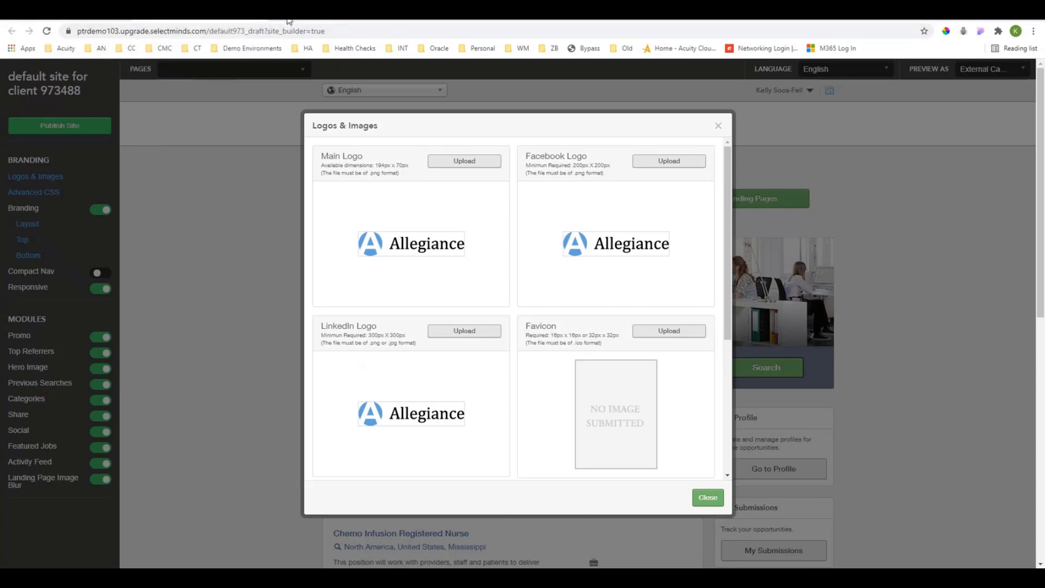
scroll(541, 334, down, 2)
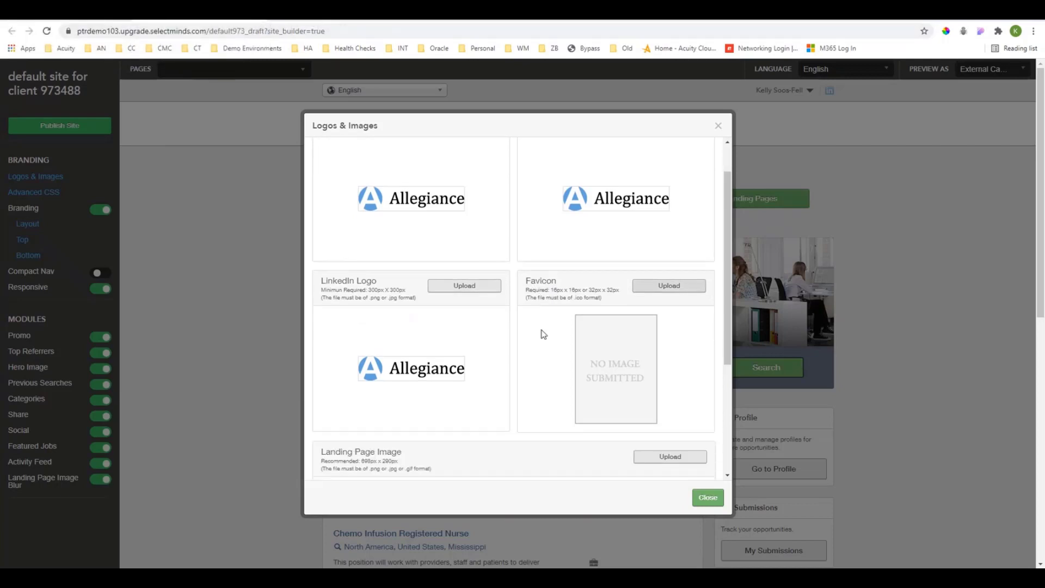
scroll(543, 335, down, 2)
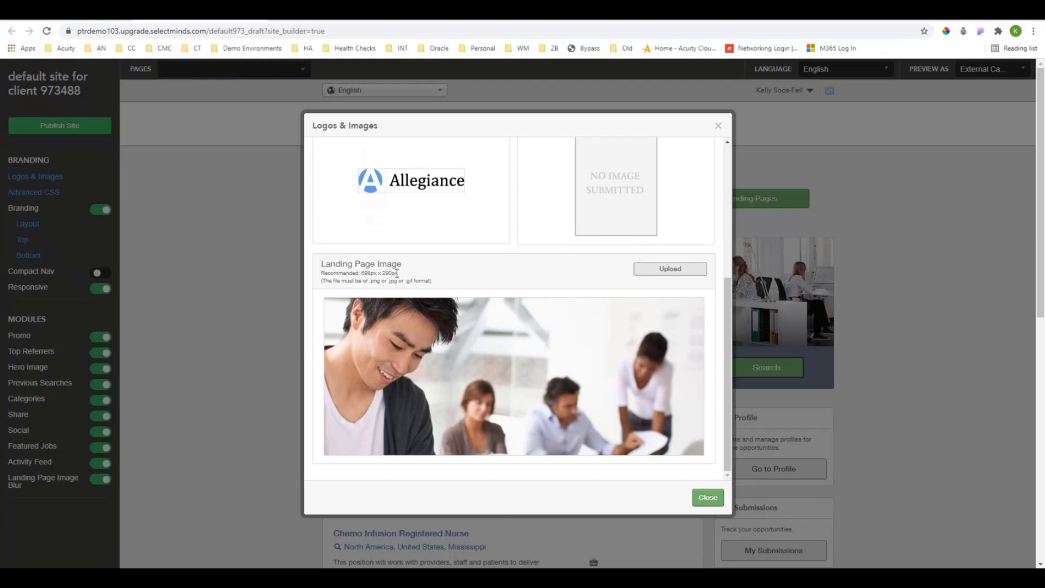
click(667, 272)
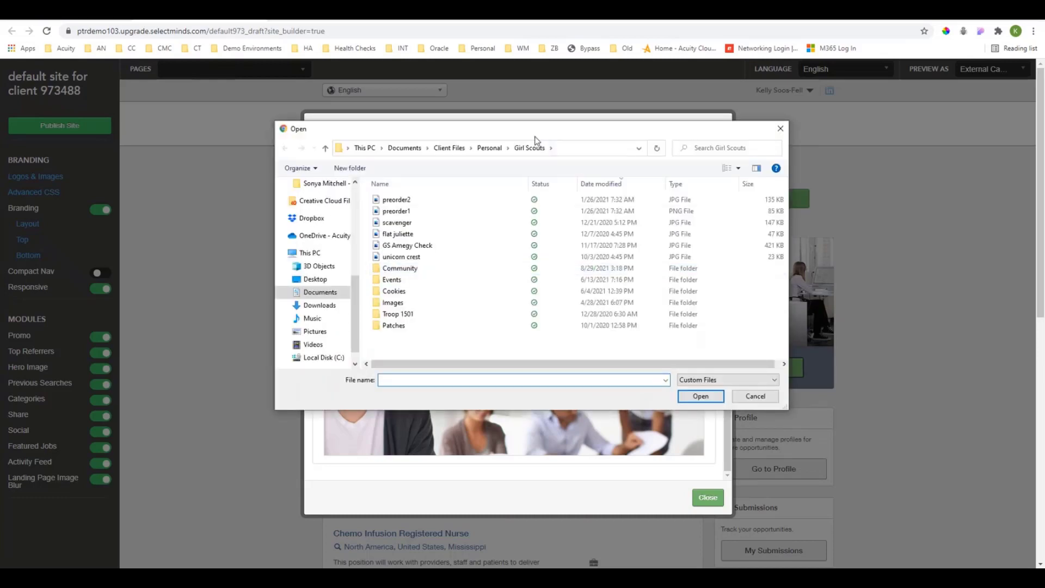
click(462, 153)
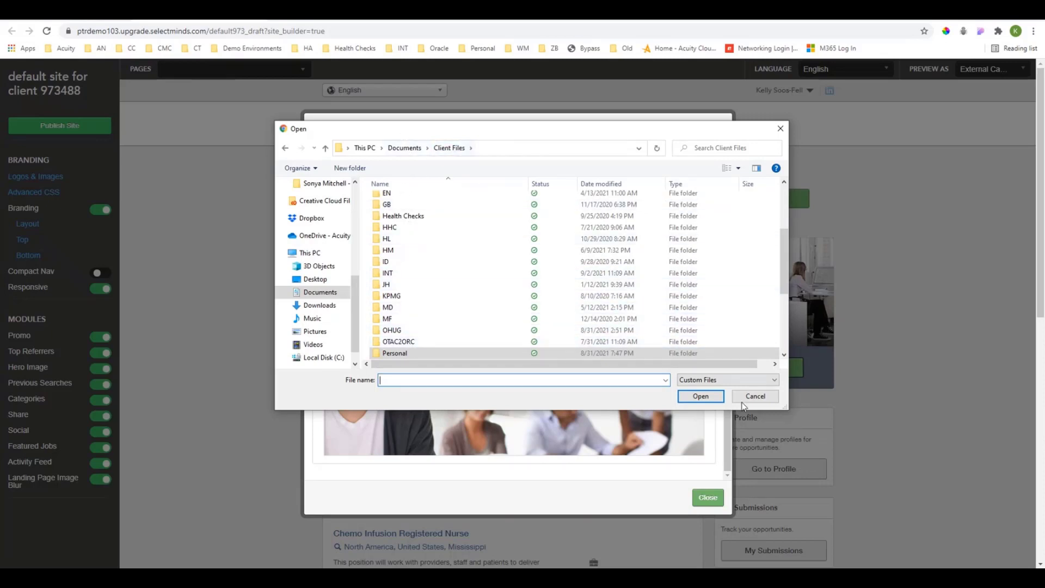
click(760, 398)
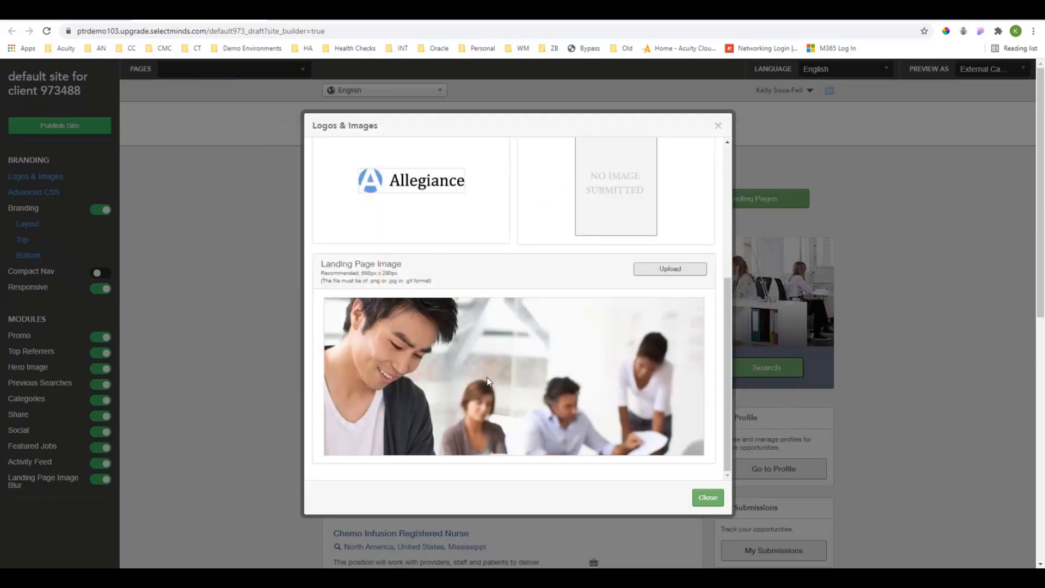
click(709, 505)
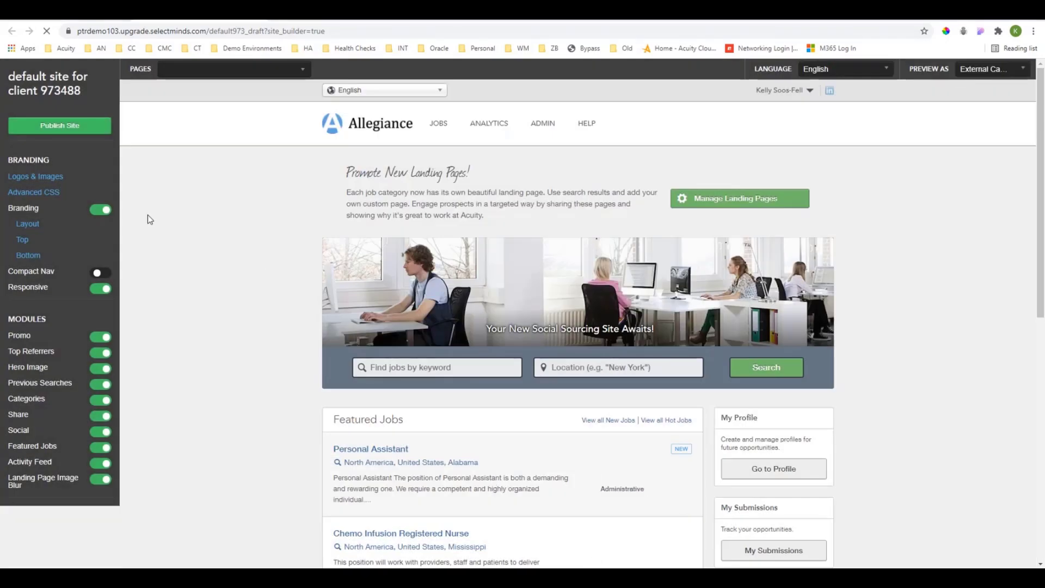
Examine the site's Advanced CSS and the Top and Bottom branding HTML without saving any changes.
click(34, 193)
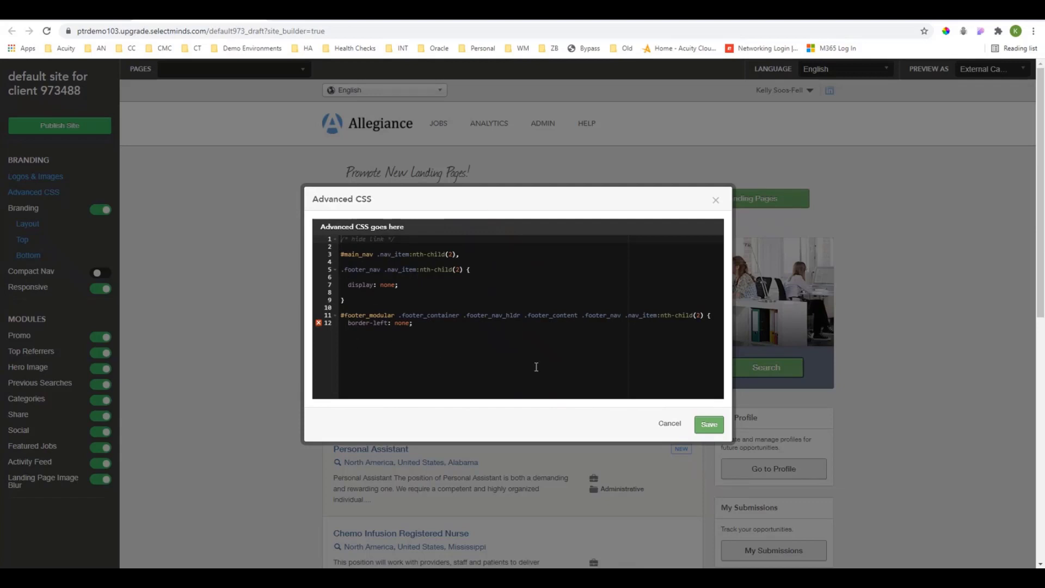
click(671, 427)
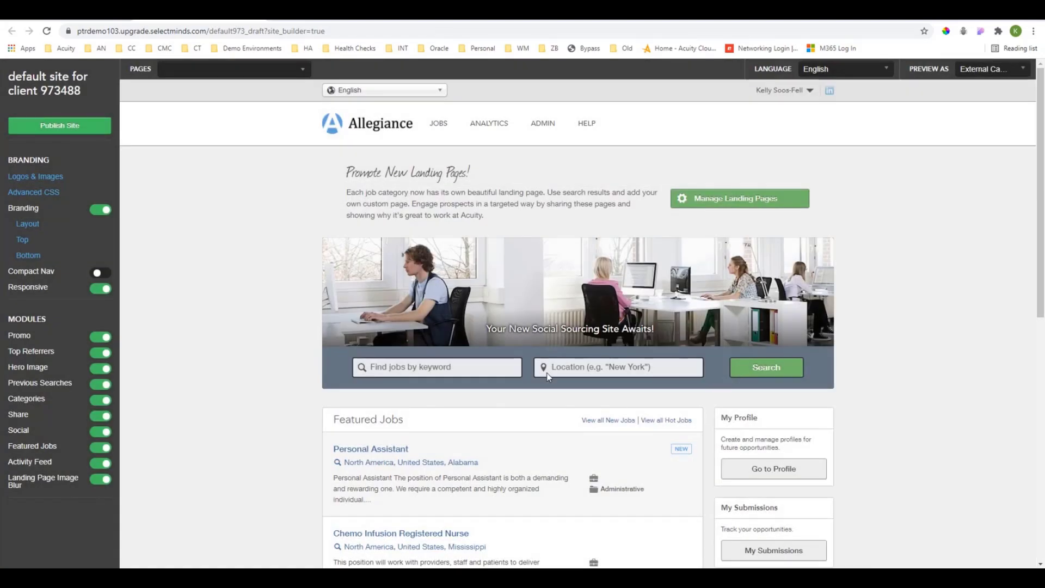
click(24, 241)
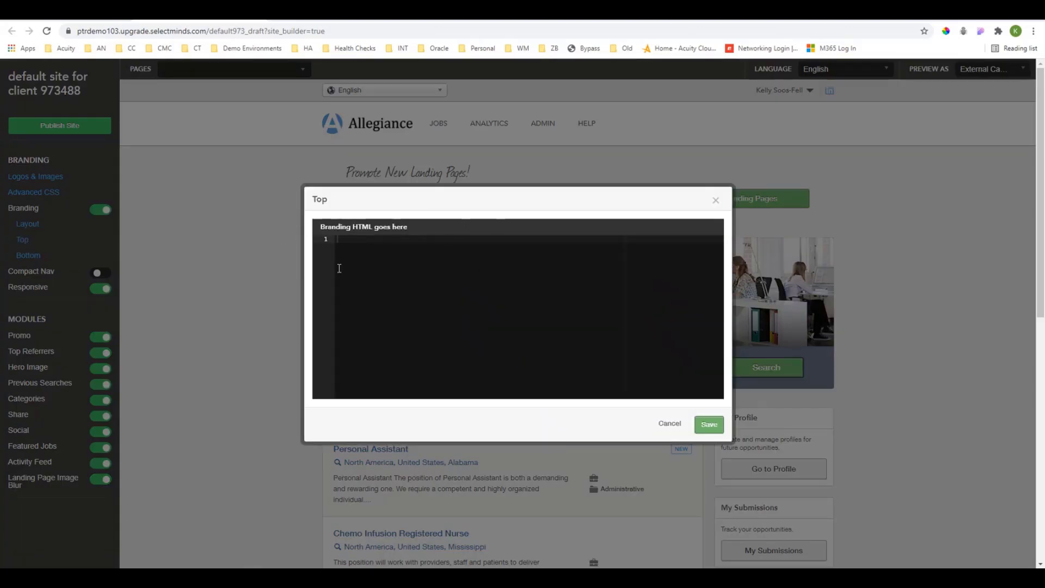
click(670, 423)
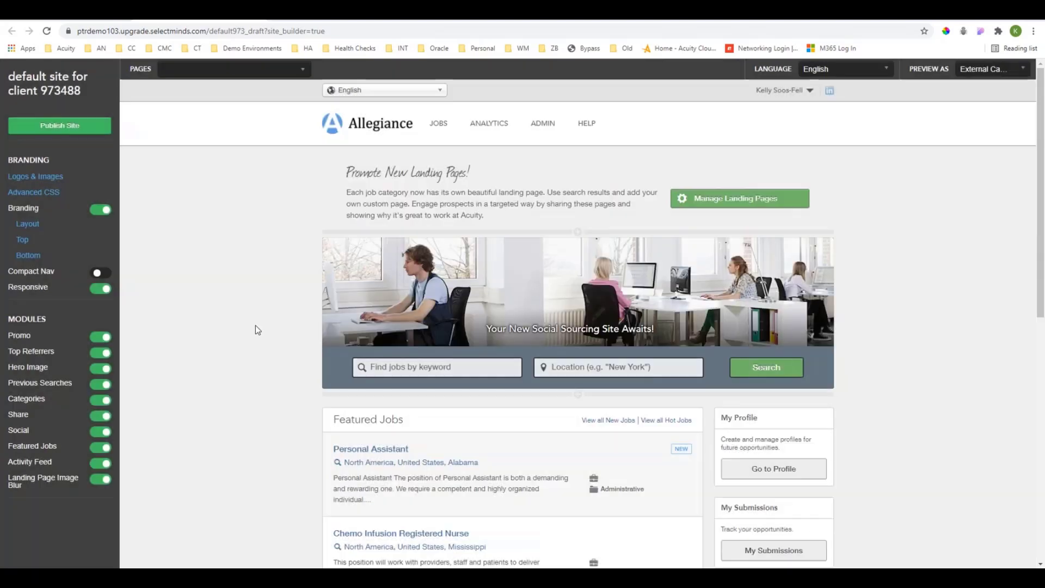
click(27, 255)
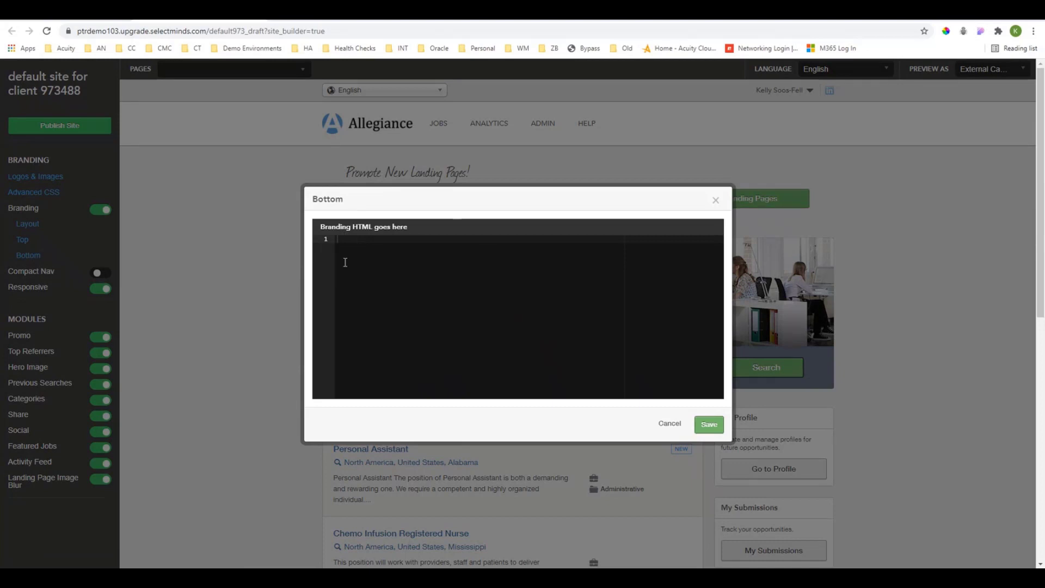
click(670, 424)
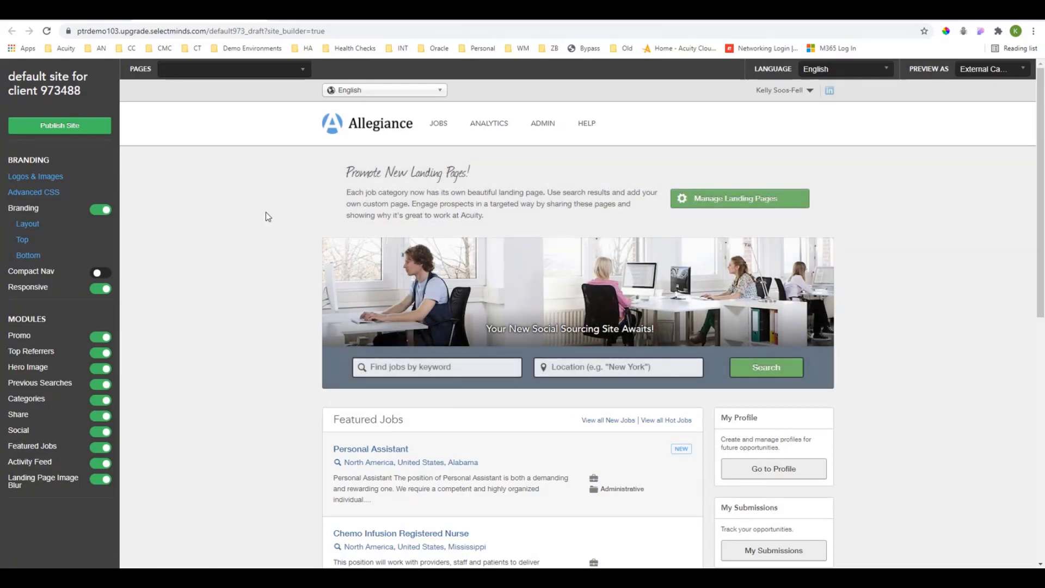
Try moving the Promote New Landing Pages block below the hero image and back up, and hiding and reshowing it.
scroll(268, 217, down, 2)
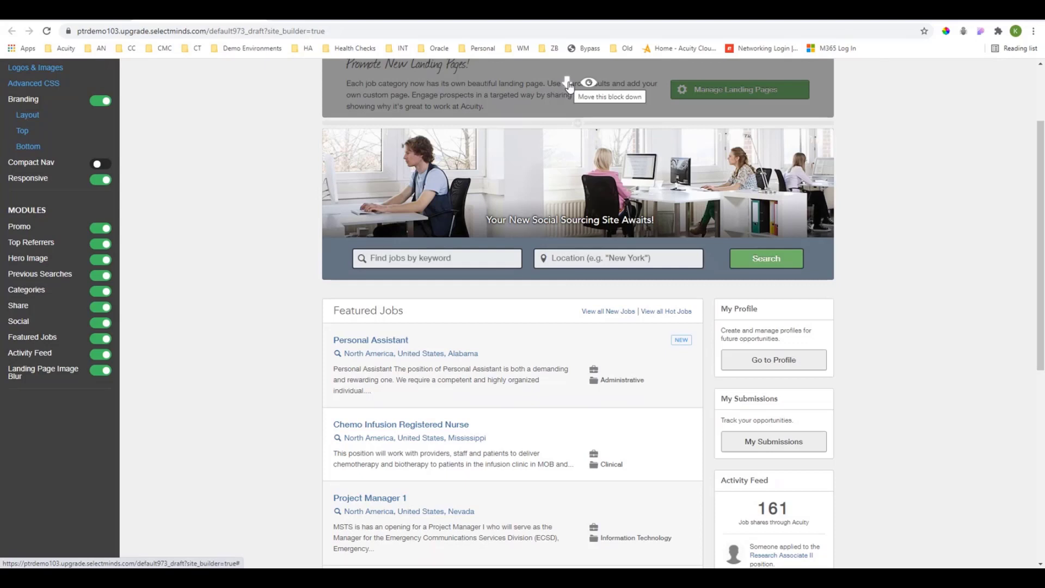
click(568, 81)
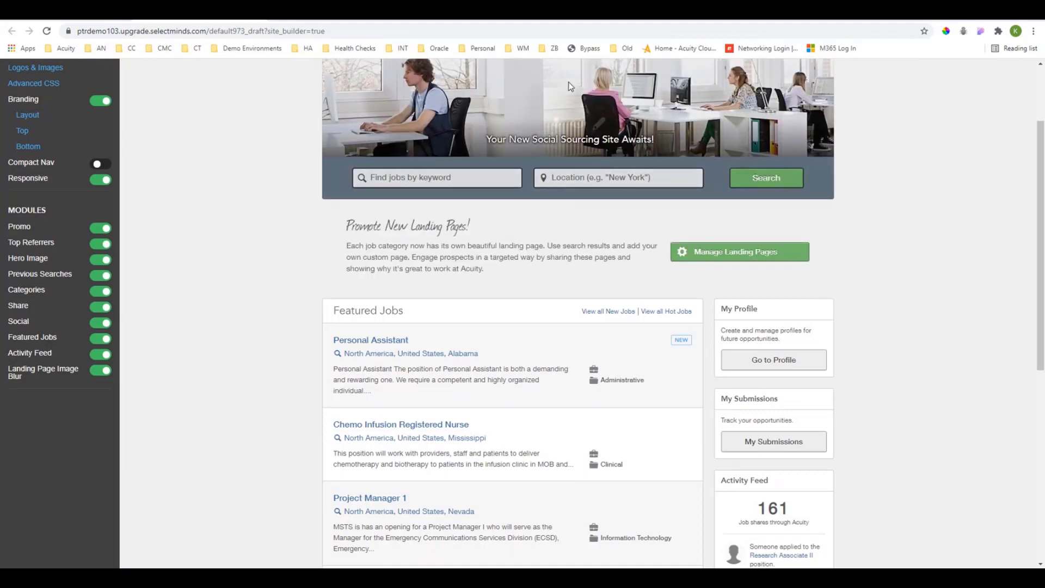
mouse_move(568, 248)
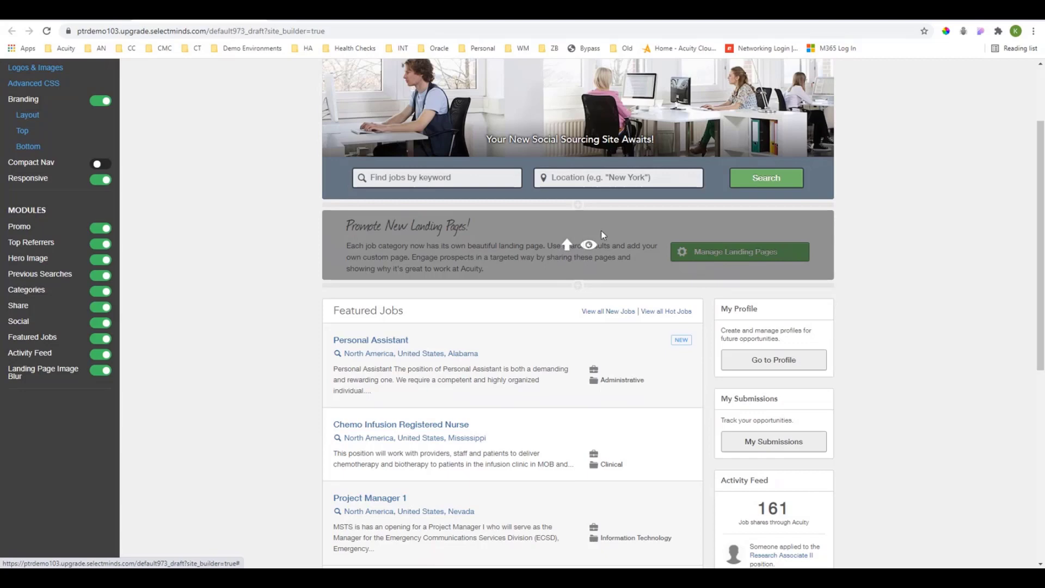
click(567, 245)
scroll(920, 309, up, 2)
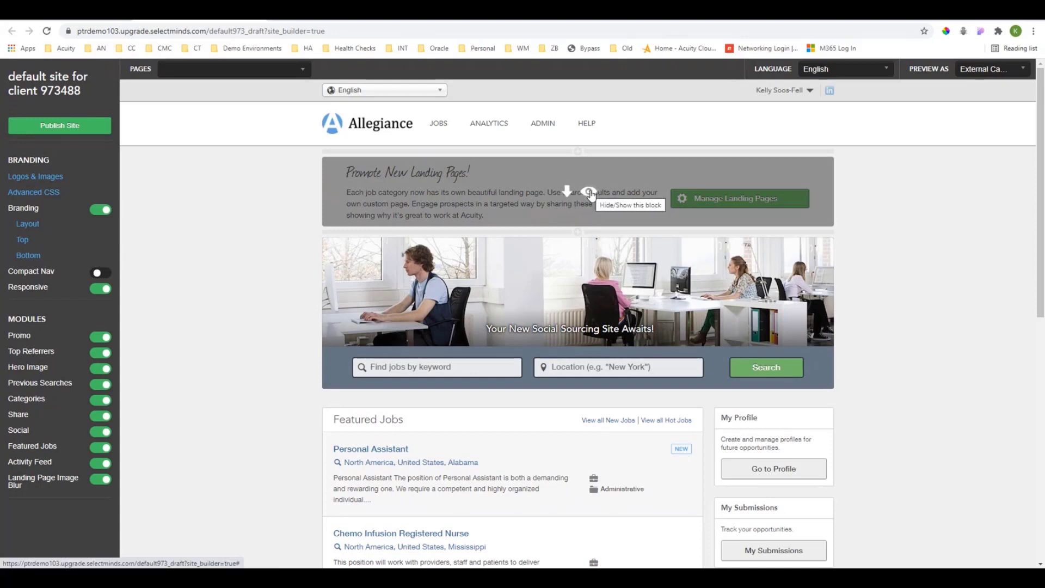
click(590, 192)
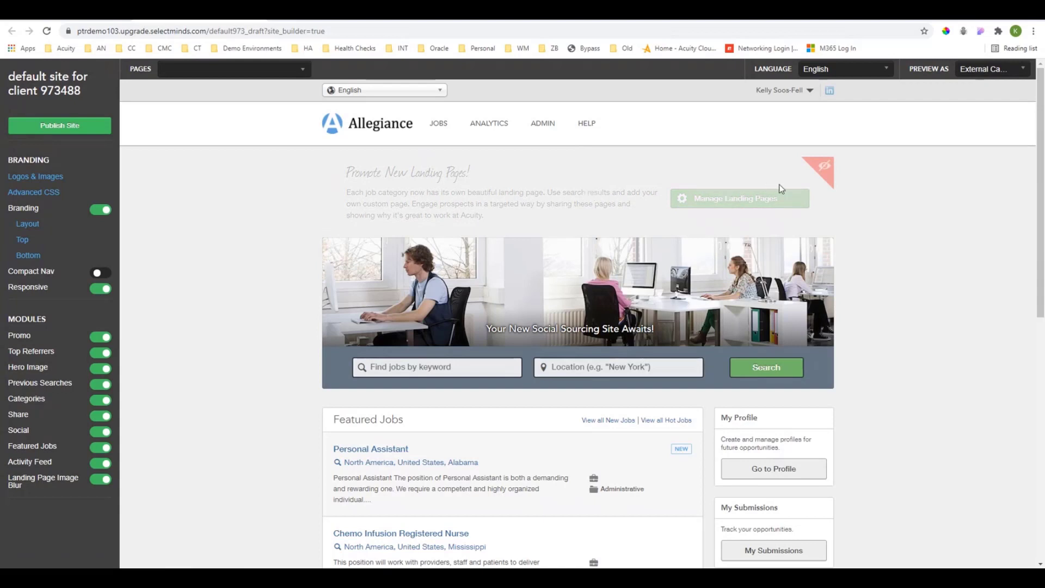
click(826, 167)
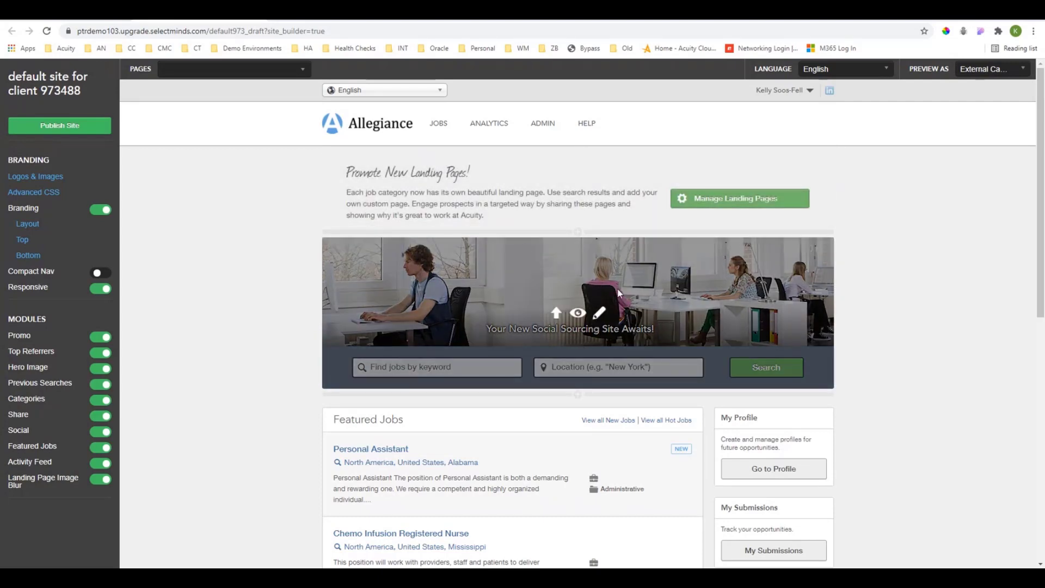
Inspect the hero image block's settings, including its image requirements and caption text, and close them without changes.
click(599, 314)
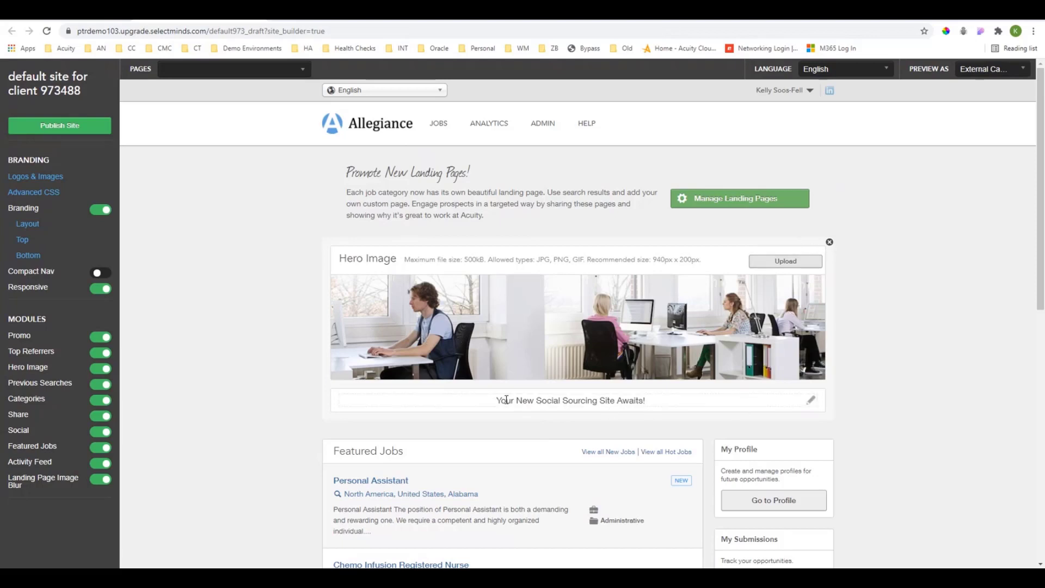
drag(498, 400, 665, 398)
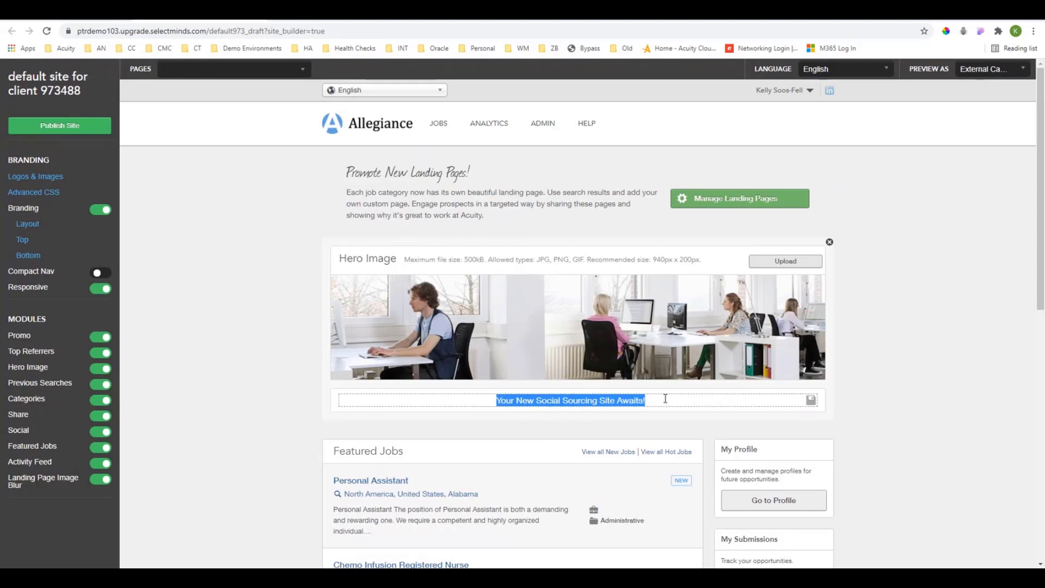
click(875, 399)
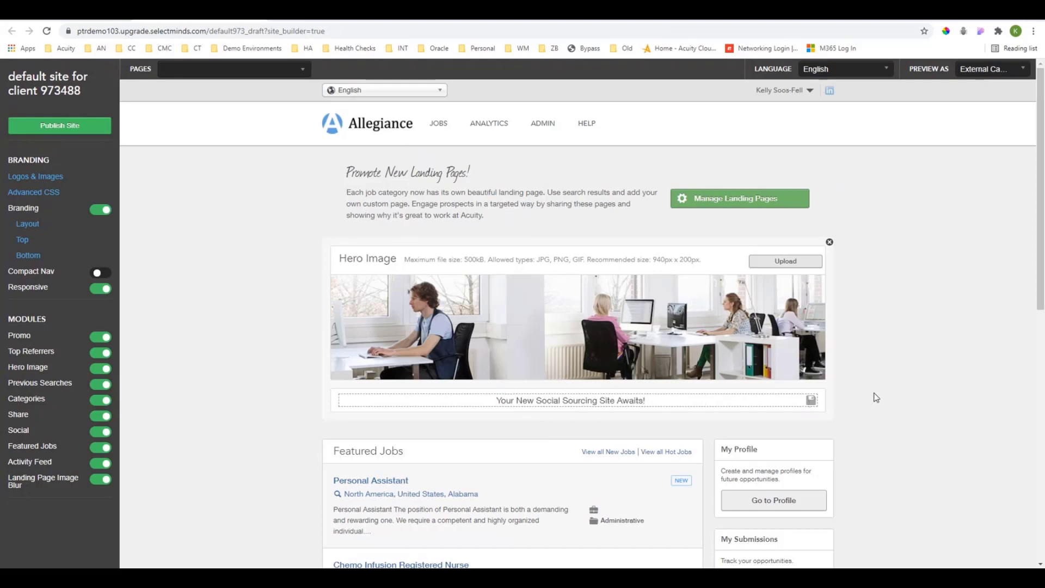
click(829, 243)
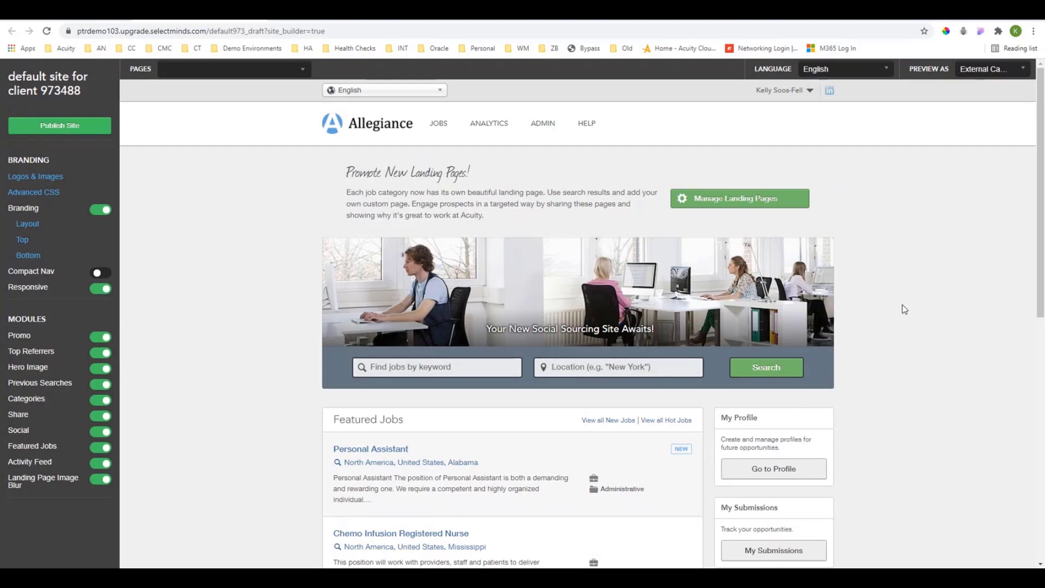
Turn off the Hero Image module and add an Image content block between the promo block and the job search bar.
mouse_move(596, 311)
click(101, 370)
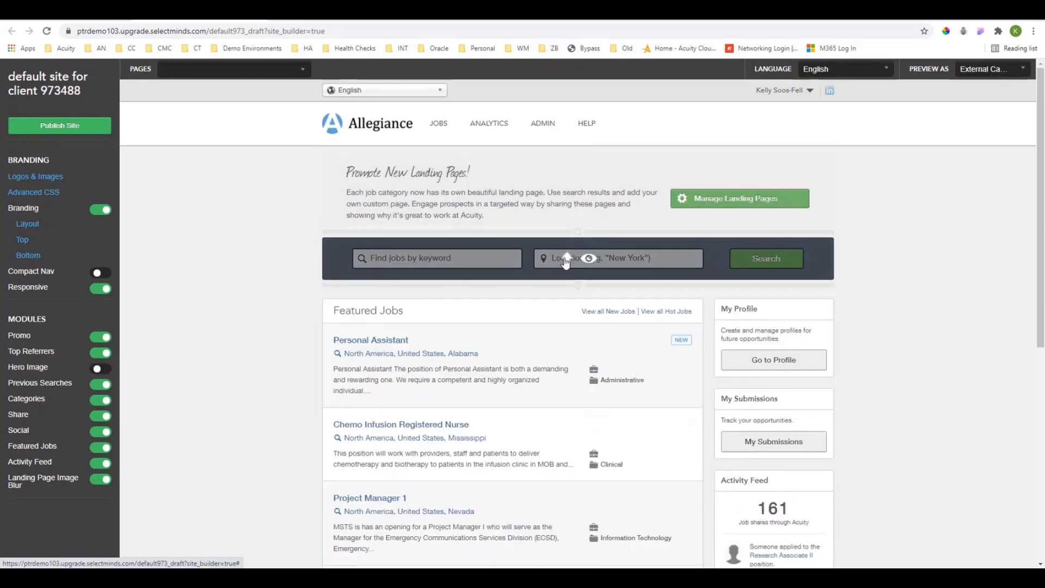
click(578, 232)
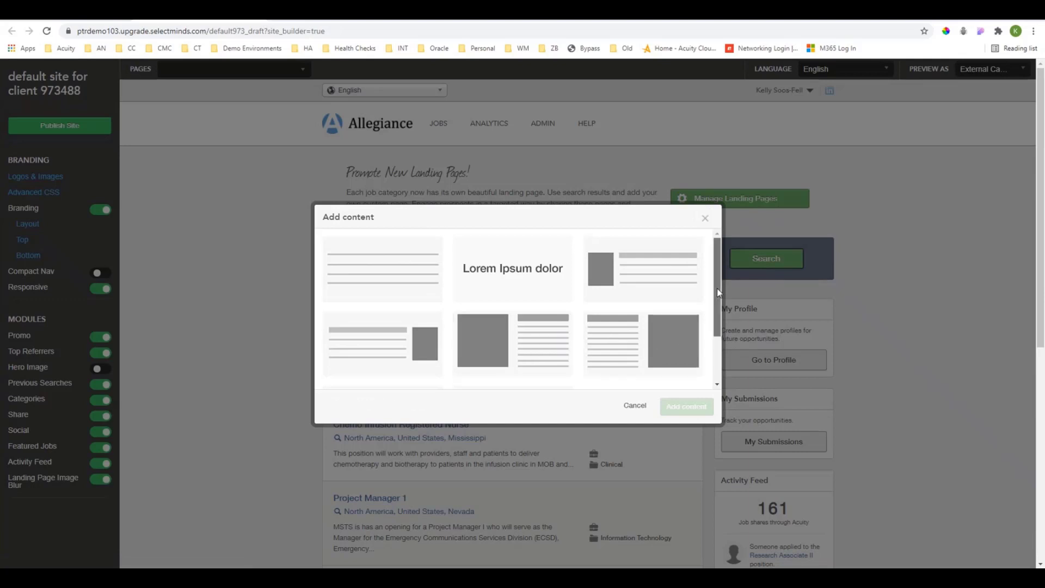
drag(717, 289, 723, 339)
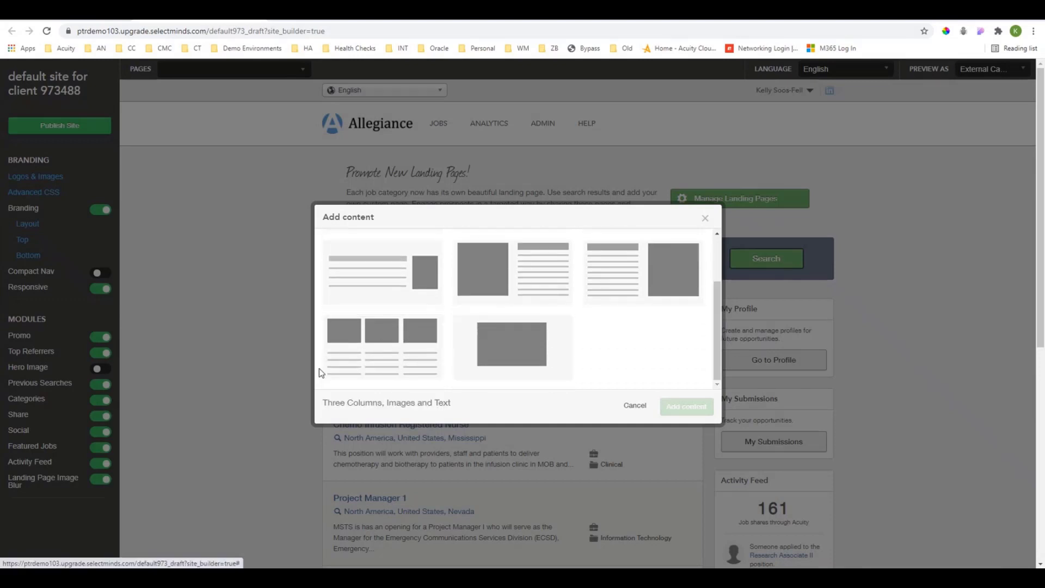
click(531, 350)
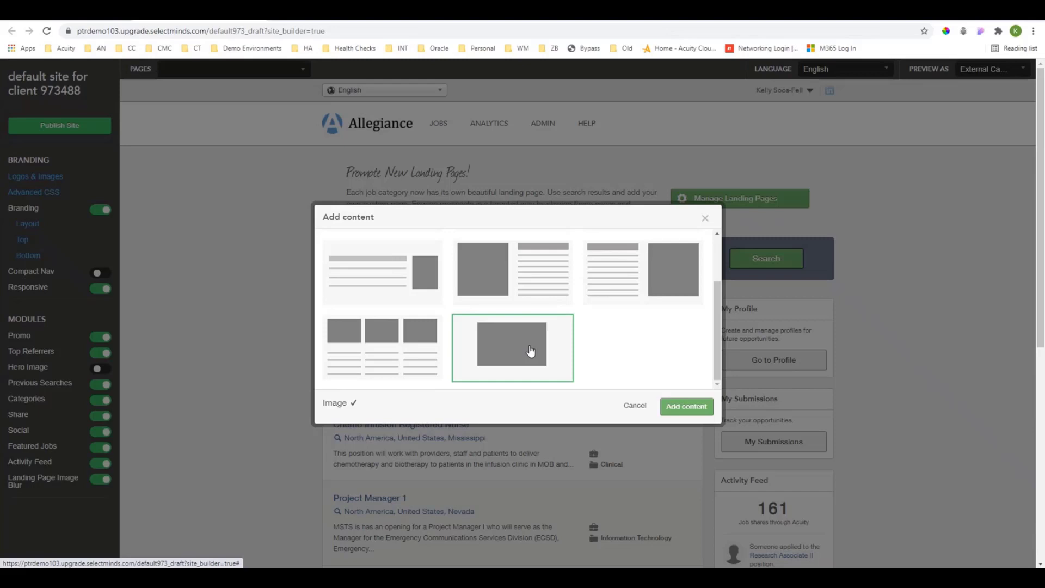
click(685, 407)
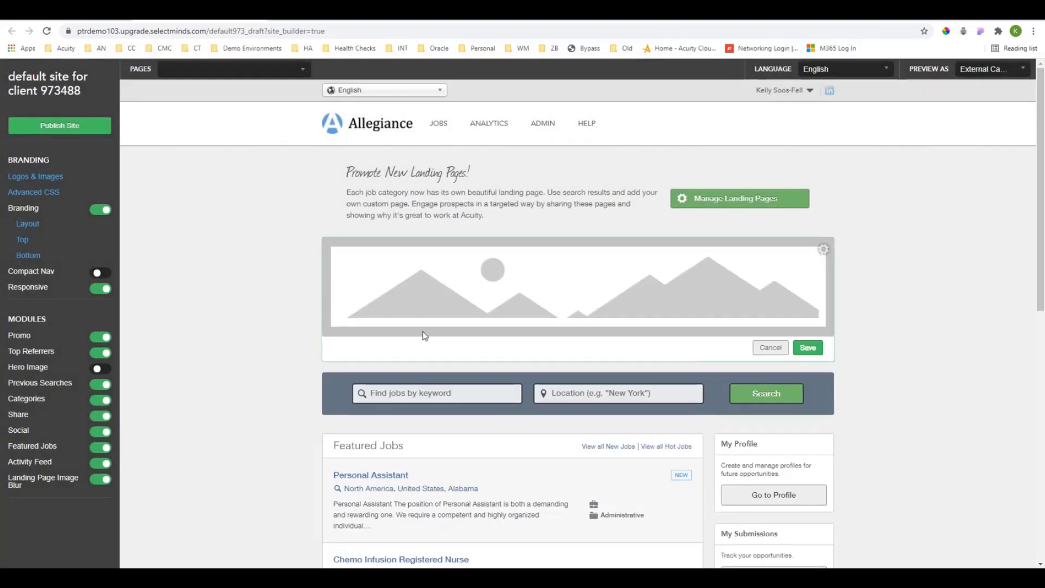
Review the new image block's Alt text, Title text and Link URL options, and leave the configuration without saving.
click(825, 253)
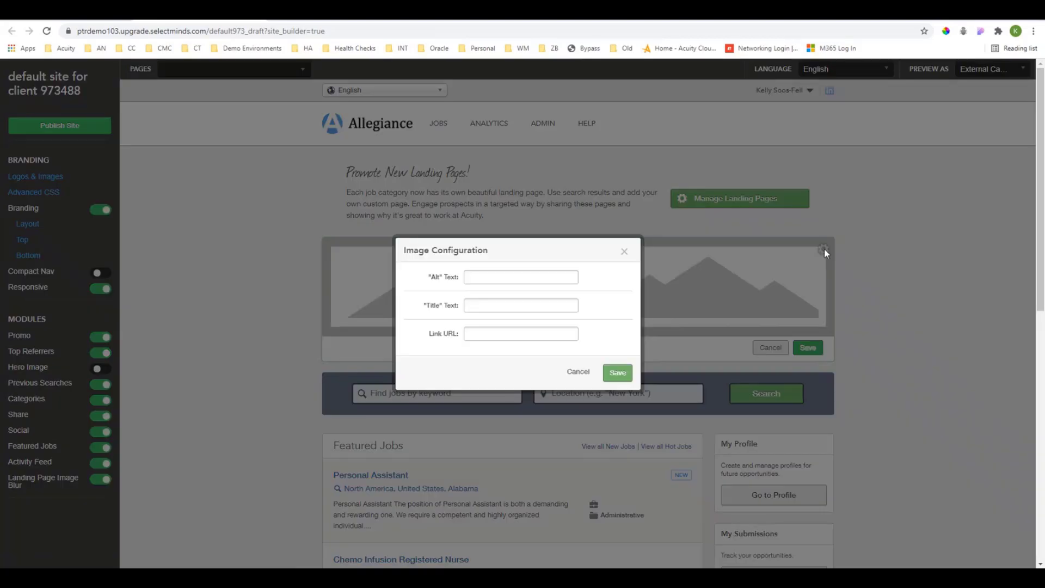
drag(404, 250, 500, 254)
click(490, 275)
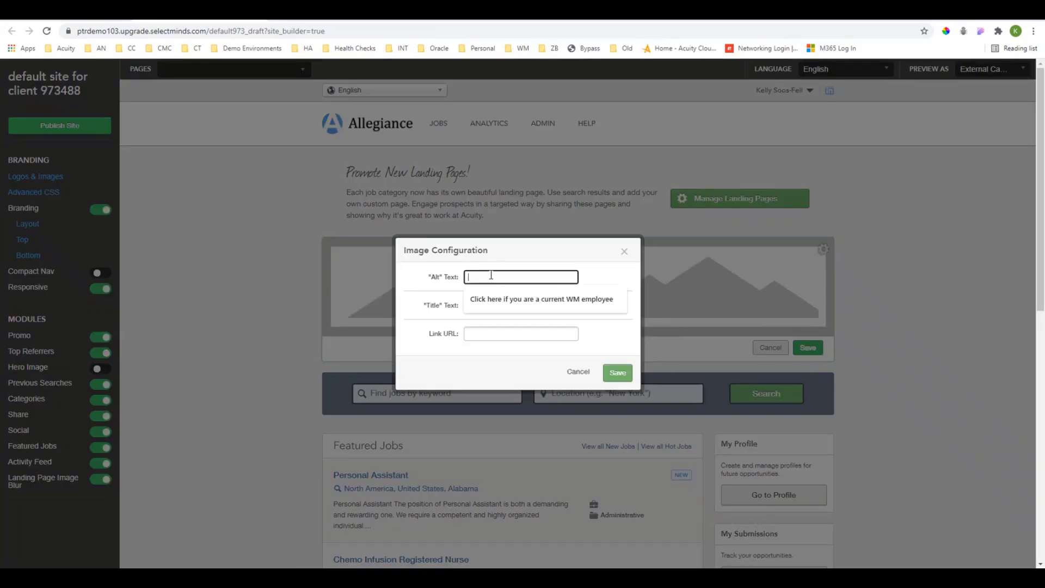
click(486, 310)
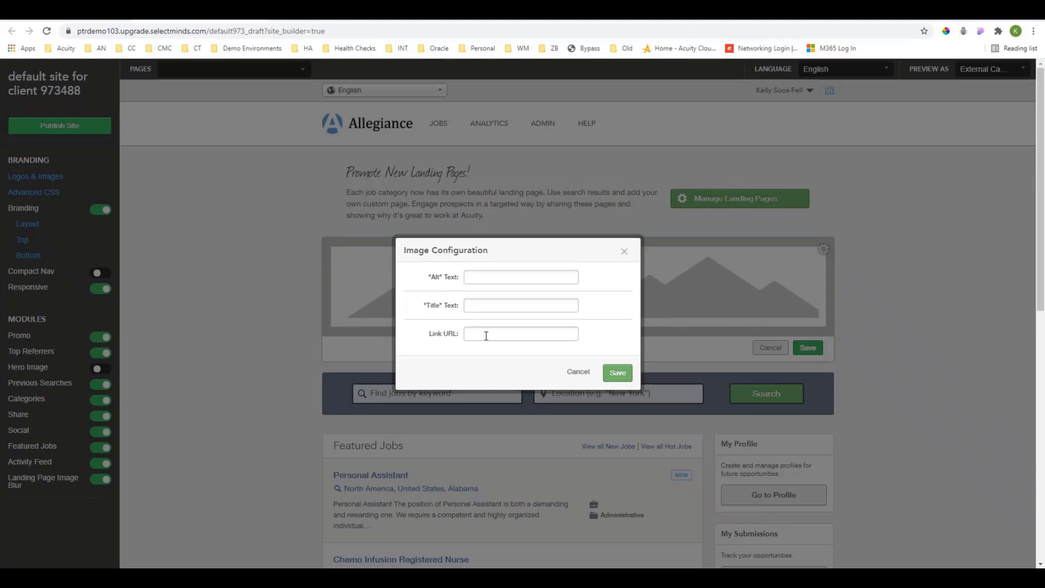
click(579, 373)
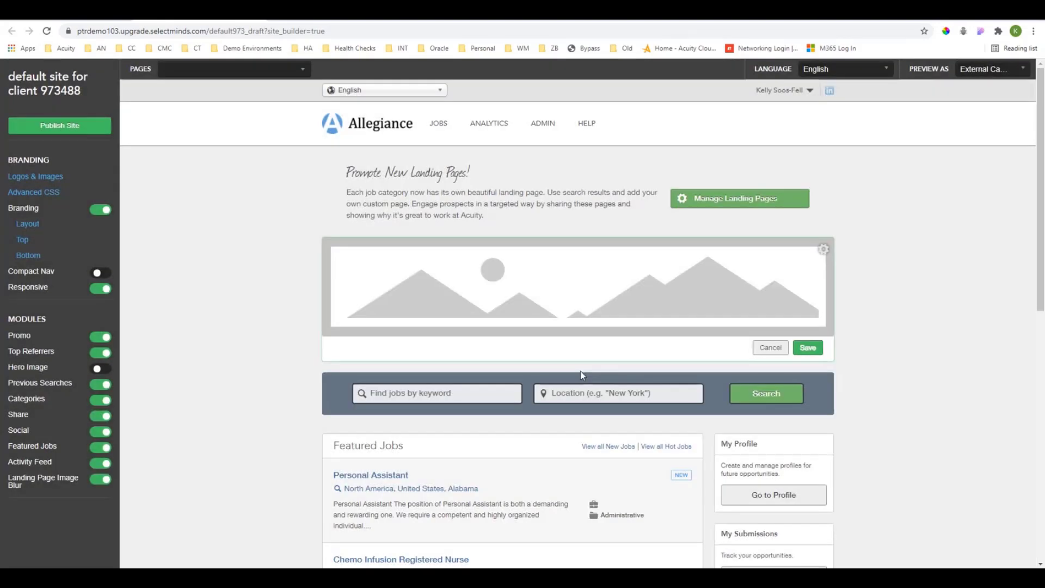
Upload Acuity Image.png to the personal image folder and choose it for cropping in the new image block.
click(584, 301)
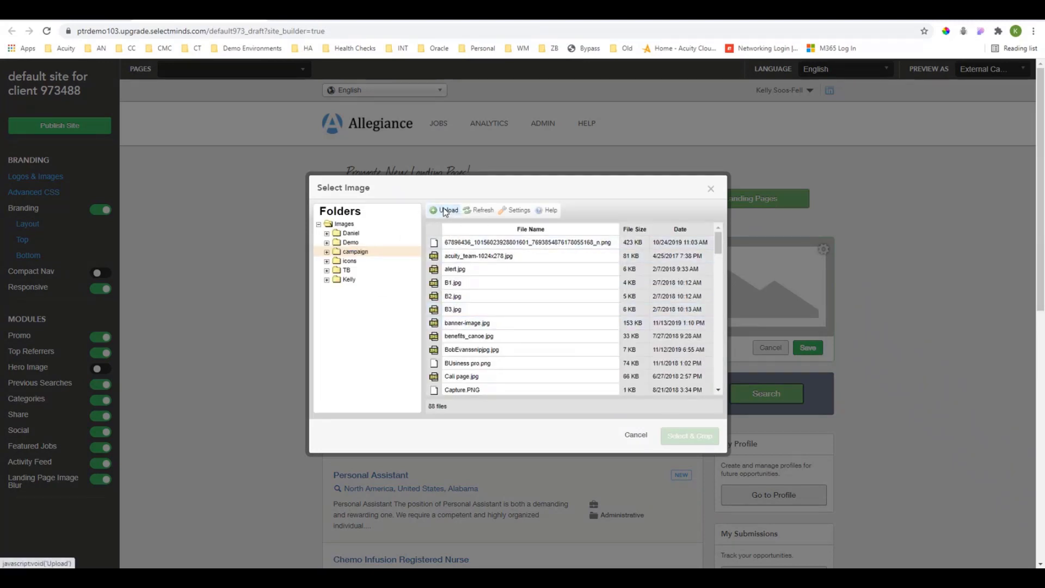
click(349, 280)
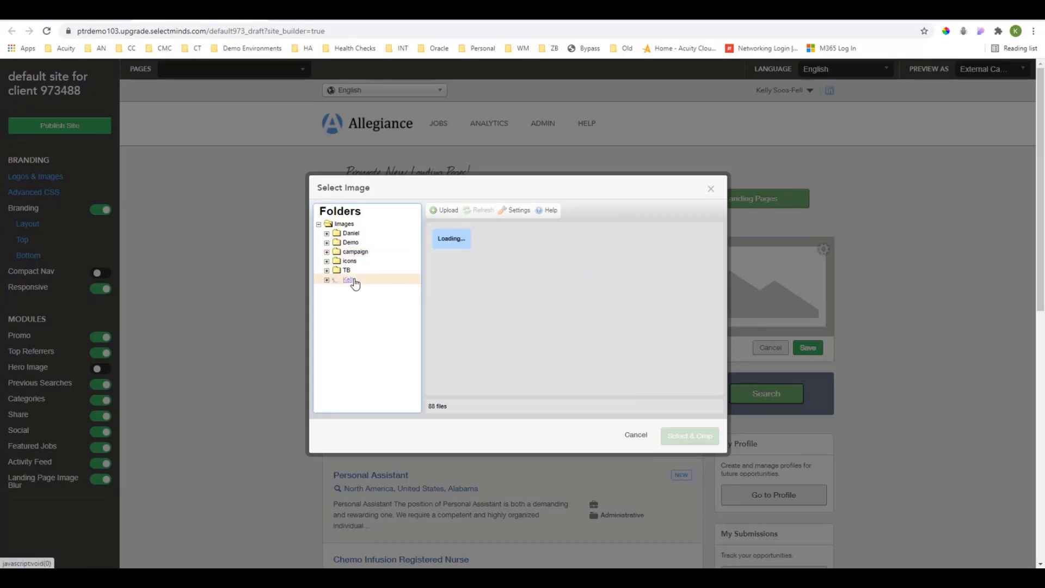
mouse_move(438, 214)
mouse_down()
mouse_move(336, 280)
mouse_move(423, 249)
mouse_move(448, 215)
mouse_up()
click(447, 213)
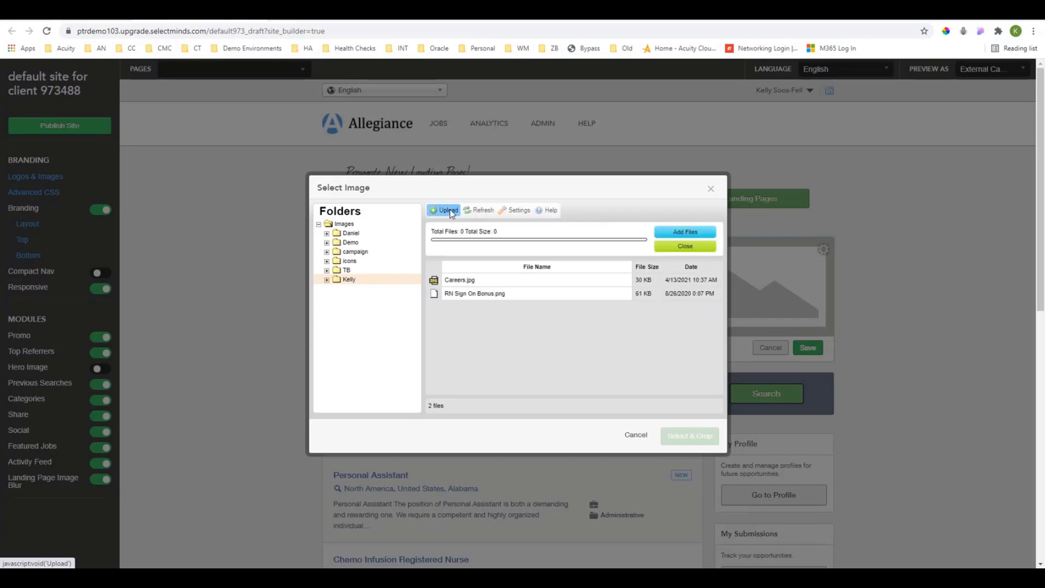
drag(451, 134, 1043, 283)
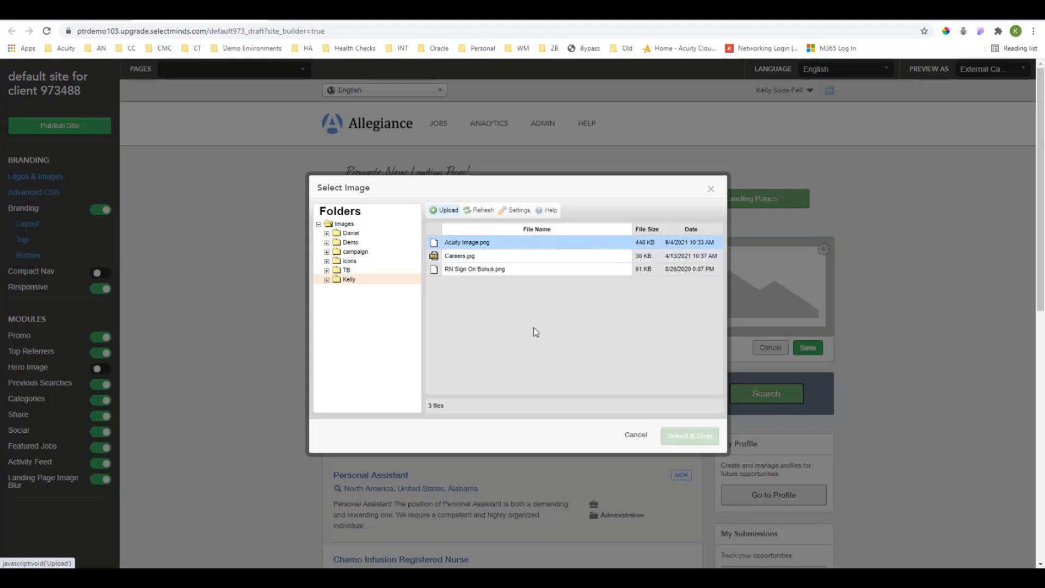
click(502, 242)
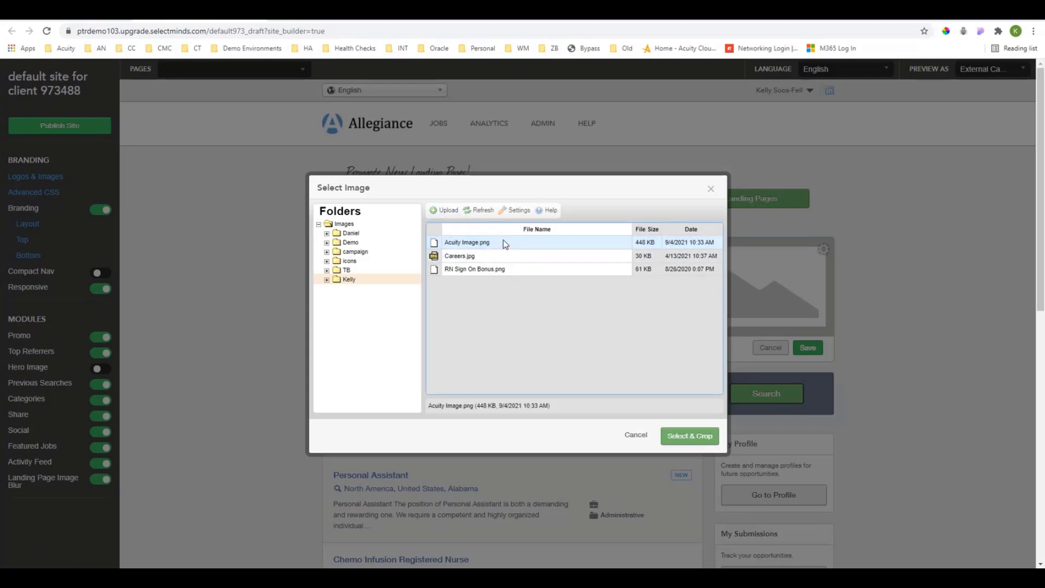
click(689, 436)
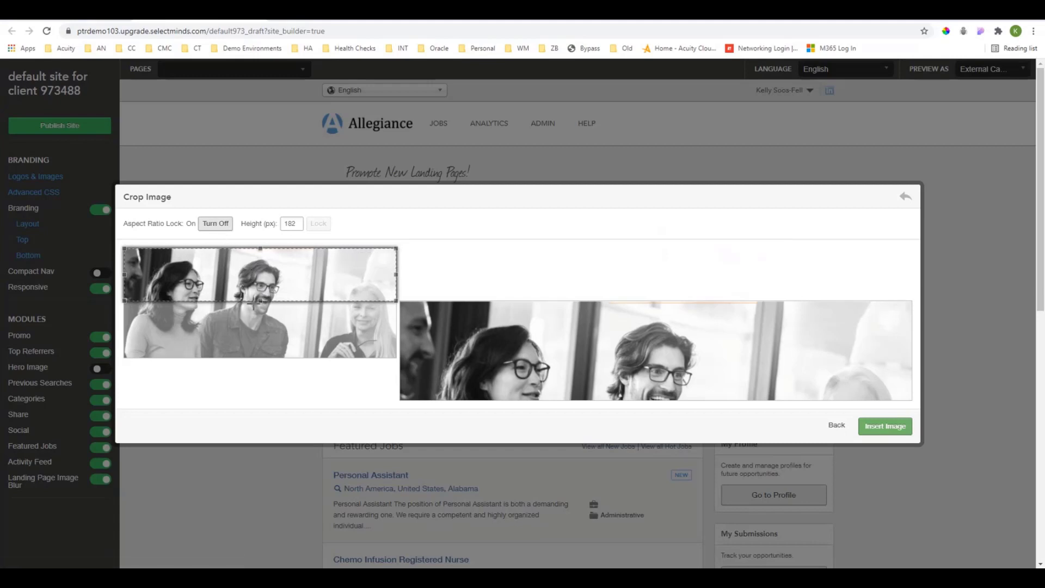
Unlock the aspect ratio, extend the crop to the full image, lock the height at 376 px, then insert the image and save the block.
click(222, 228)
drag(262, 302, 275, 358)
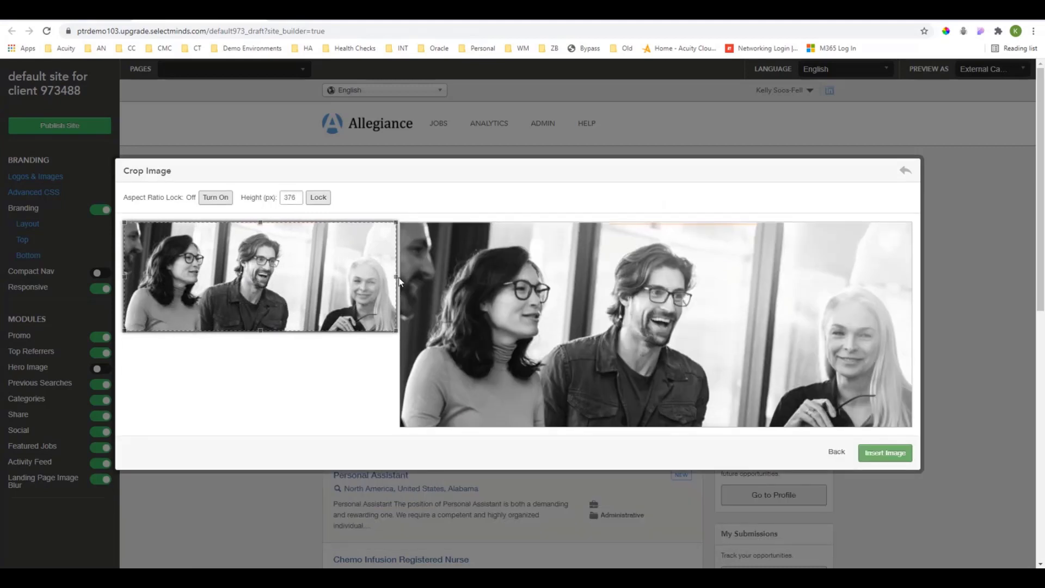
mouse_move(398, 278)
mouse_down()
mouse_move(326, 274)
mouse_move(398, 276)
mouse_up()
click(319, 198)
click(886, 454)
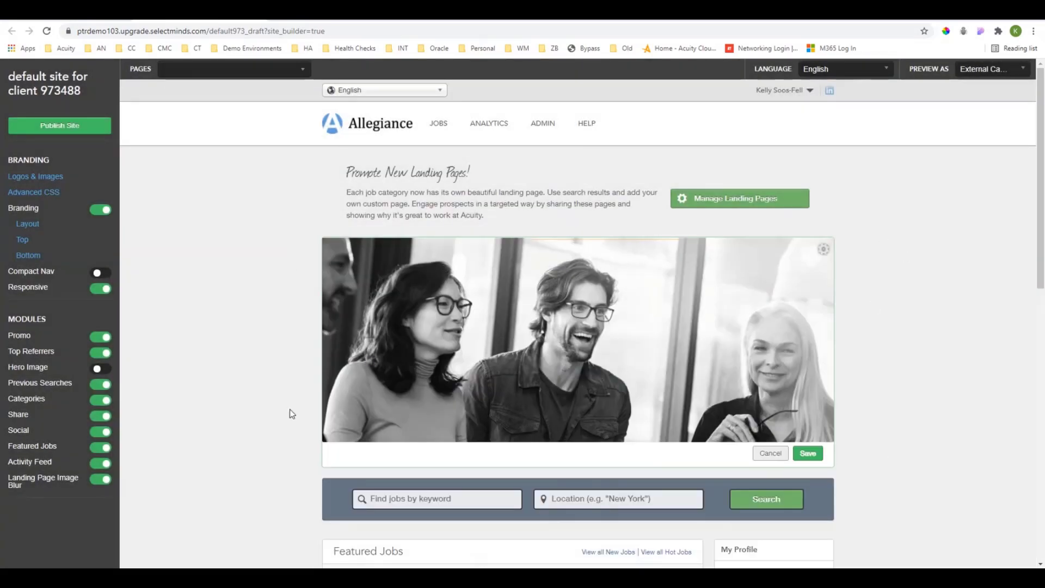
click(809, 454)
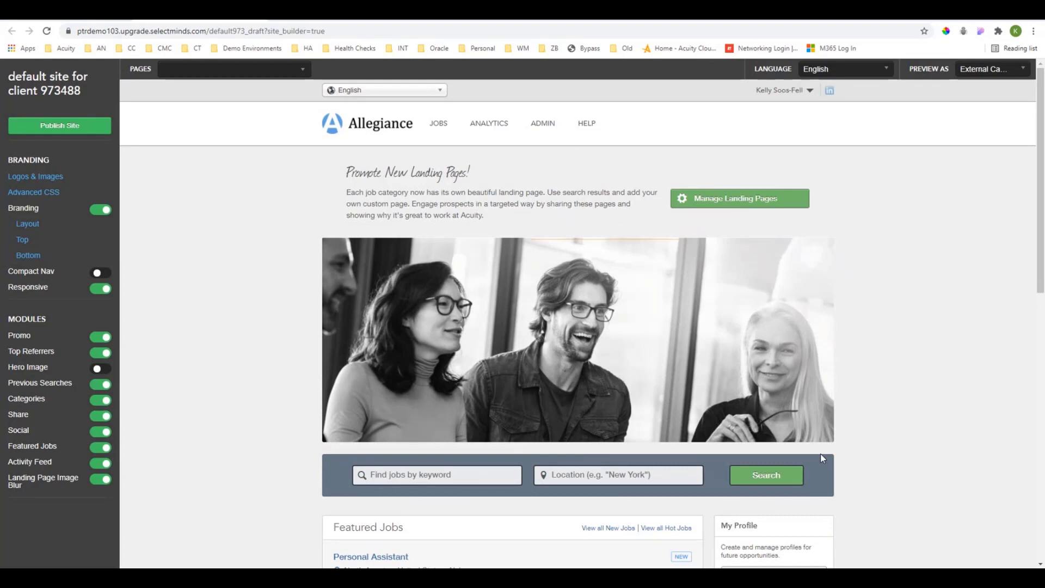
Hide the Activity Feed block below My Submissions.
mouse_move(476, 348)
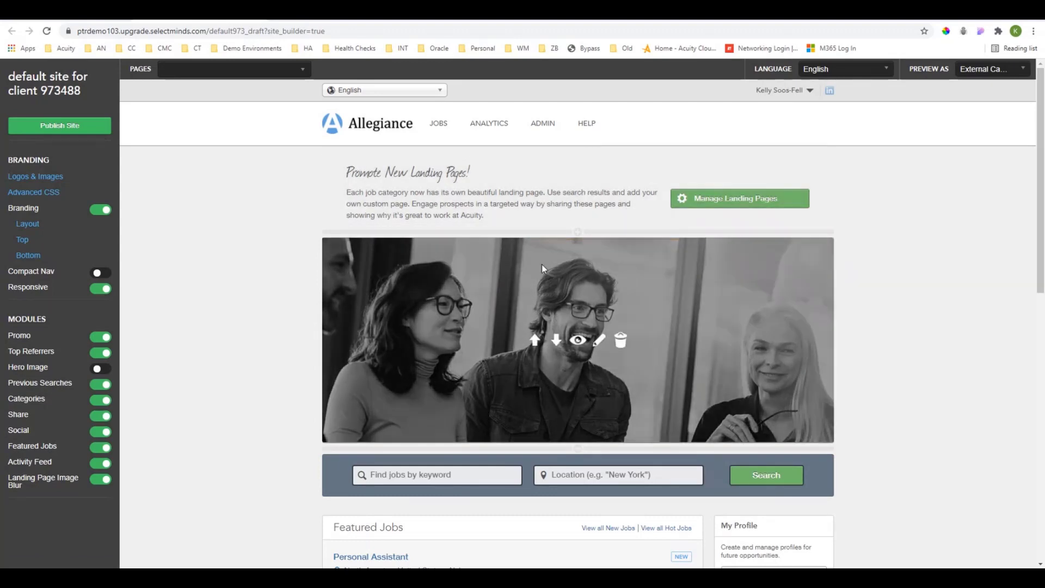
scroll(574, 289, down, 3)
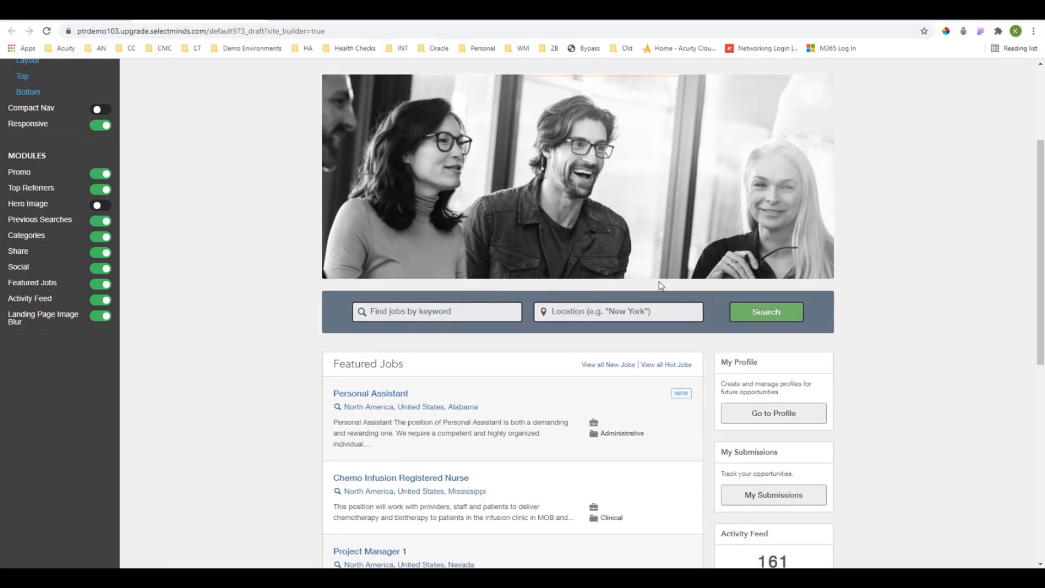
scroll(681, 287, down, 2)
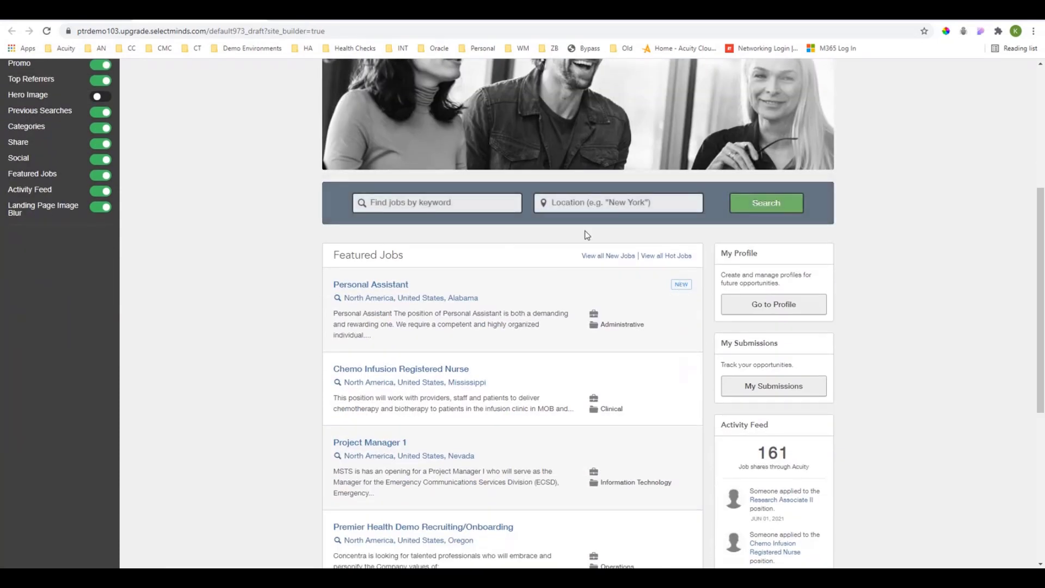
mouse_move(750, 328)
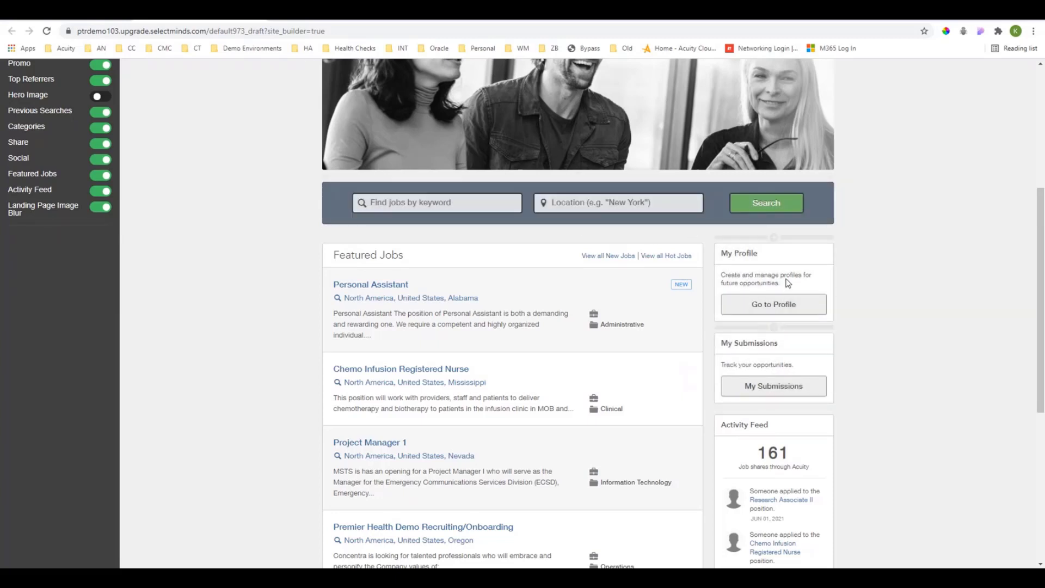
mouse_move(799, 508)
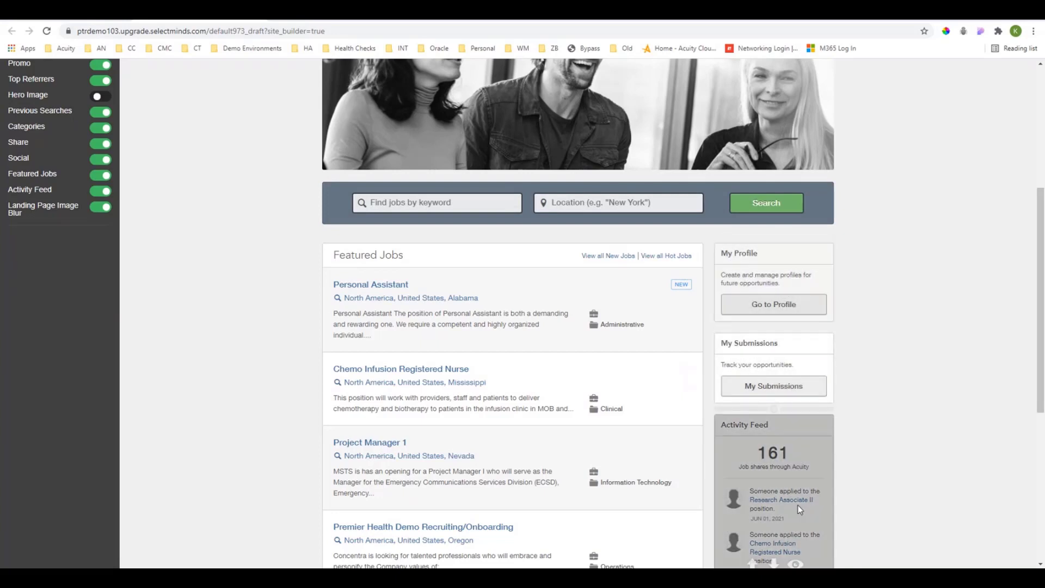
scroll(798, 511, down, 1)
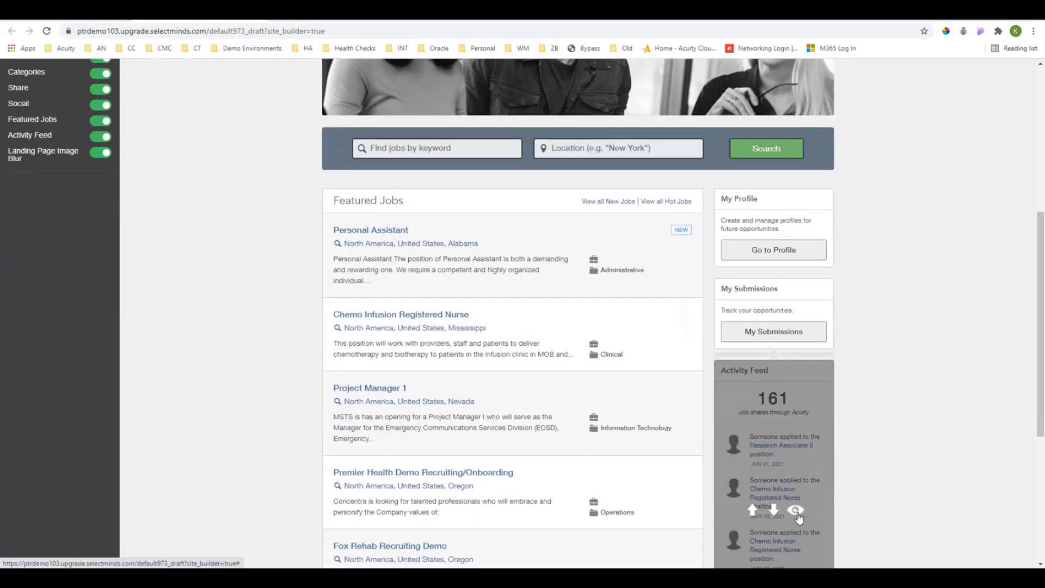
click(796, 510)
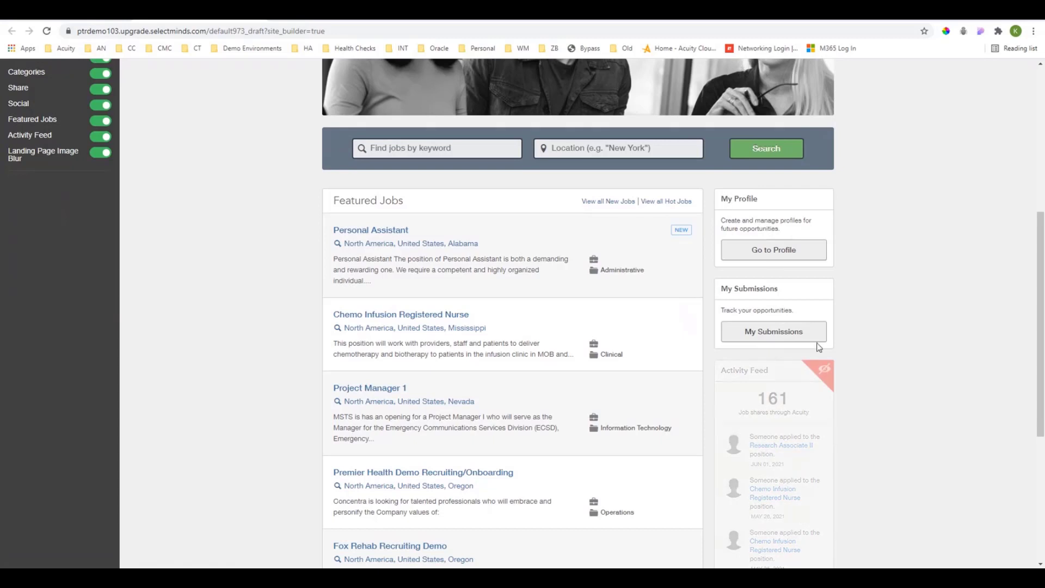
Review the content layouts available between My Profile and My Submissions without adding one.
mouse_move(774, 288)
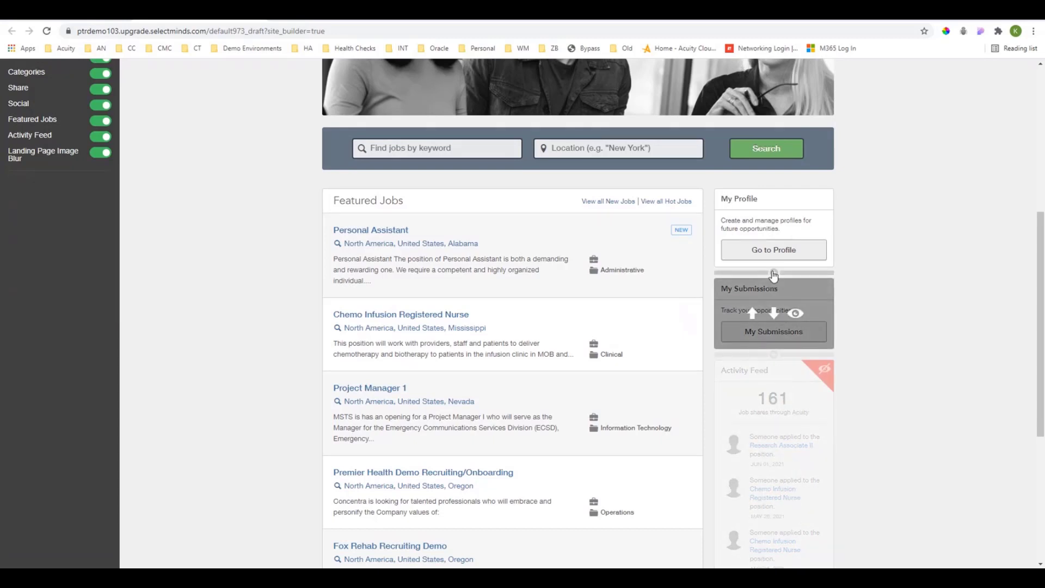
click(773, 273)
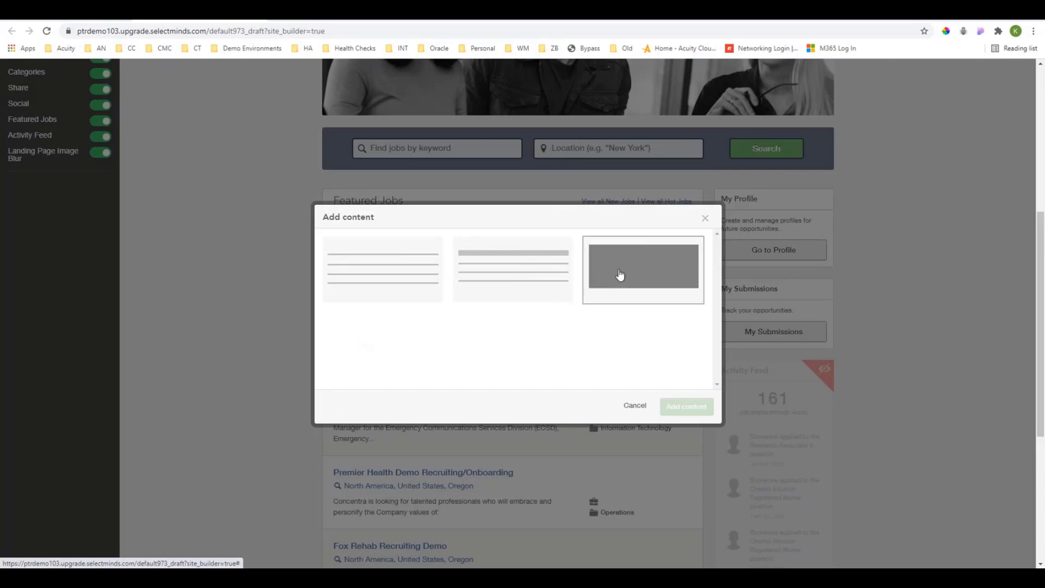
click(637, 406)
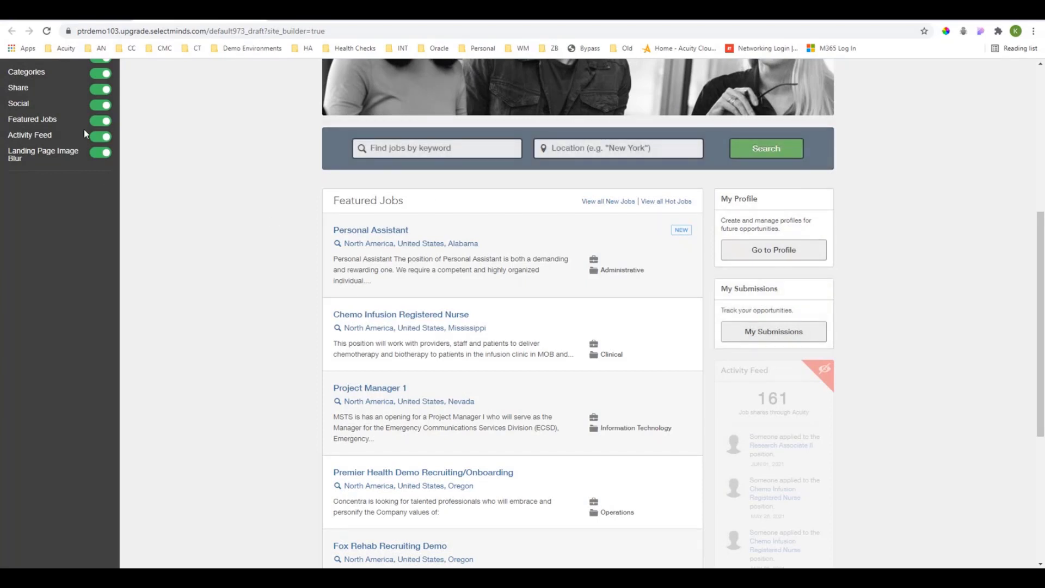
Try turning off the Featured Jobs module to browse the content layouts for its area, and restore the module.
click(100, 125)
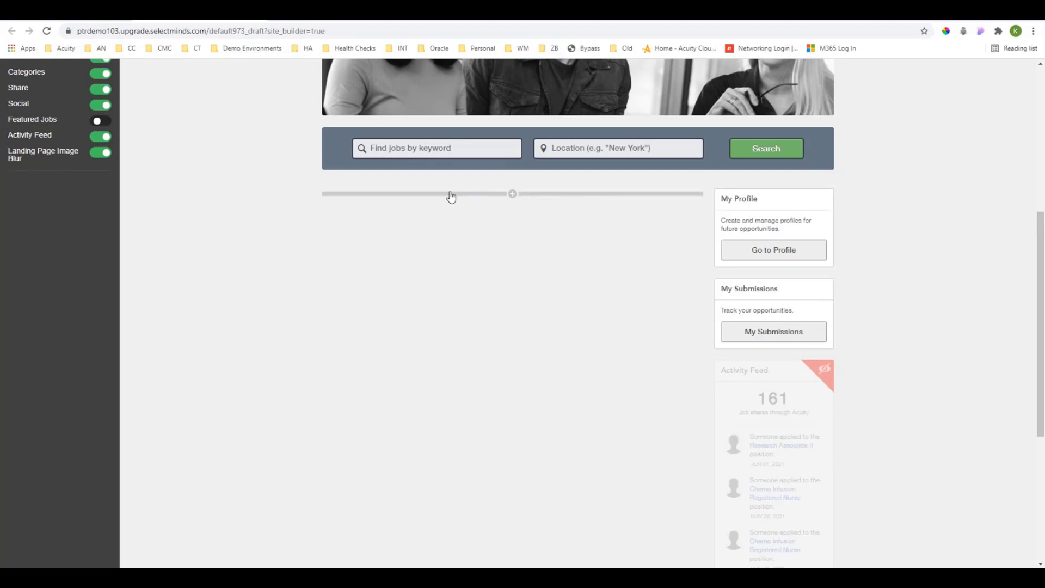
click(512, 194)
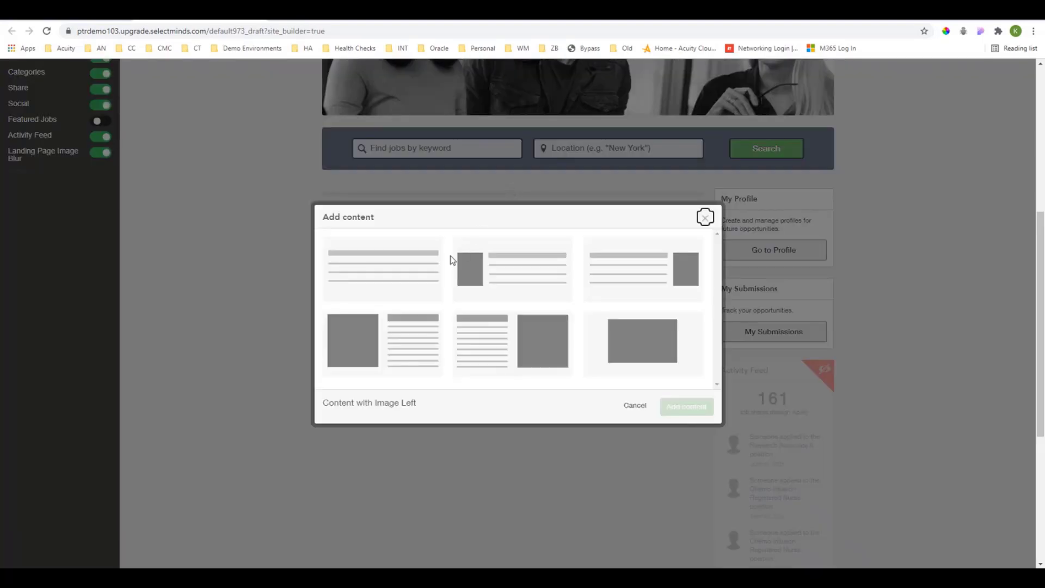
scroll(452, 264, down, 1)
scroll(453, 266, up, 1)
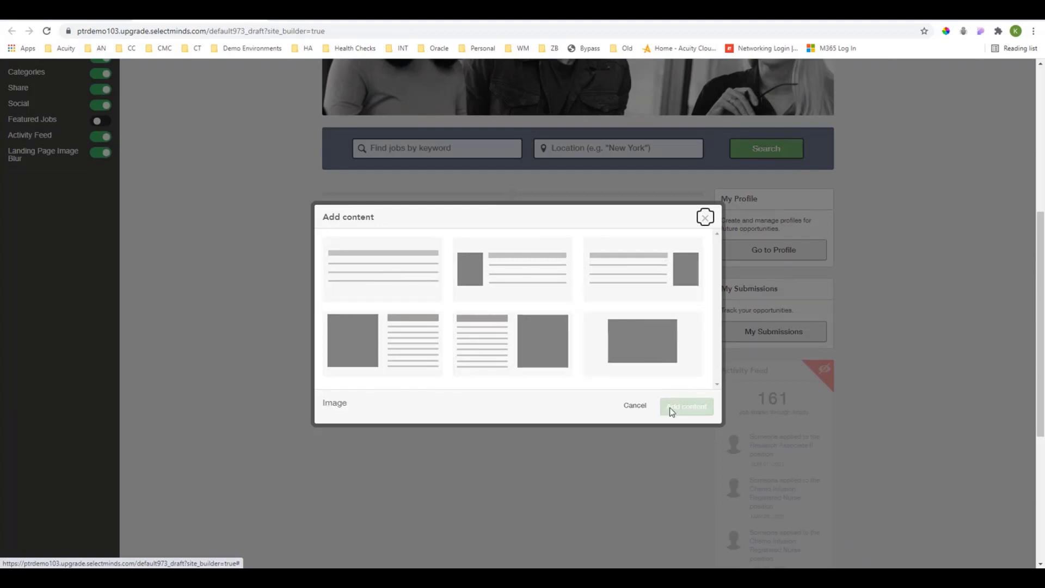
click(637, 407)
click(99, 121)
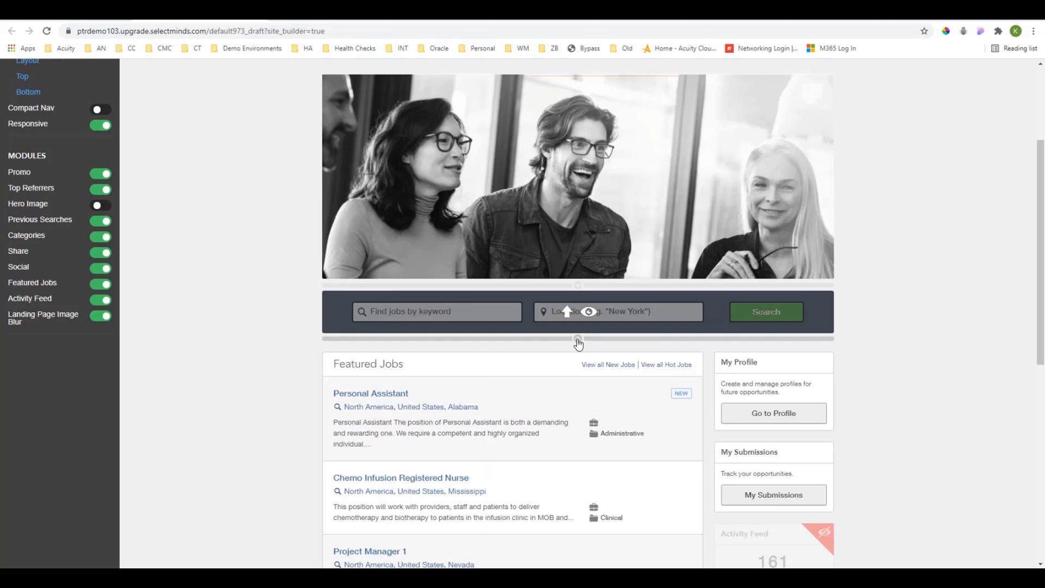
Add a Three Columns, Images and Text block between the job search bar and Featured Jobs.
click(578, 339)
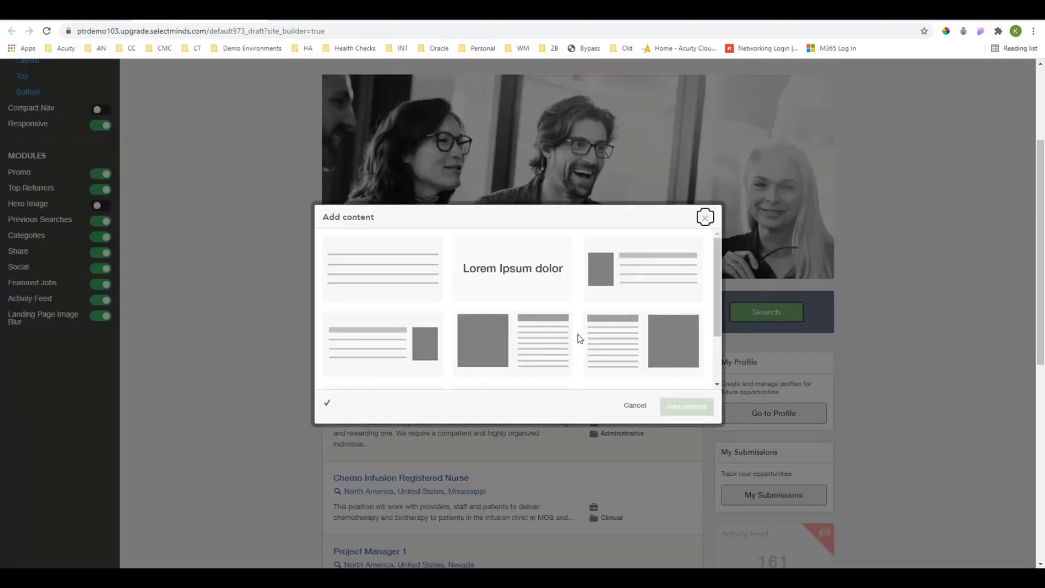
scroll(606, 329, down, 2)
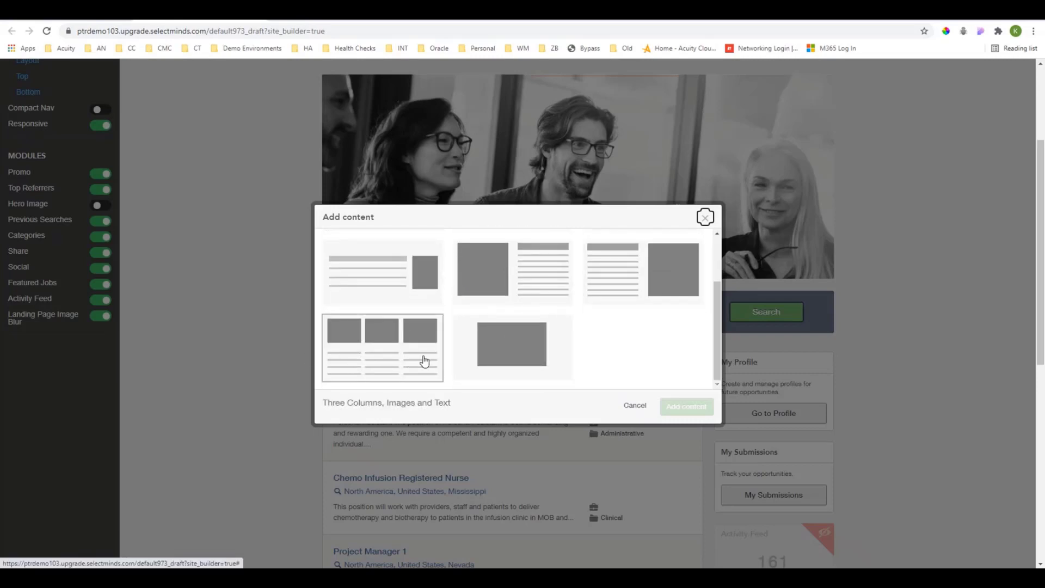
click(373, 362)
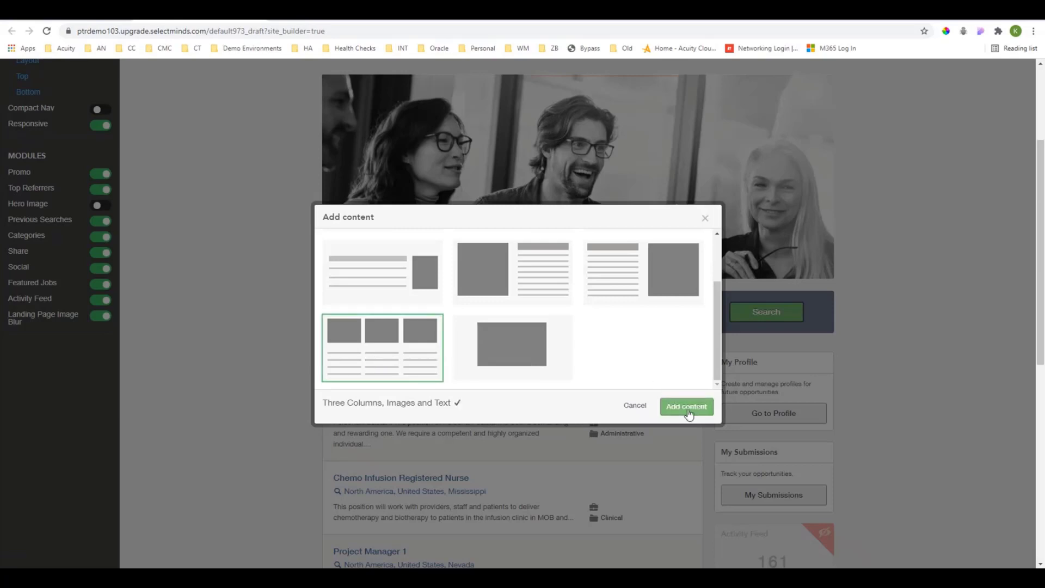
click(686, 407)
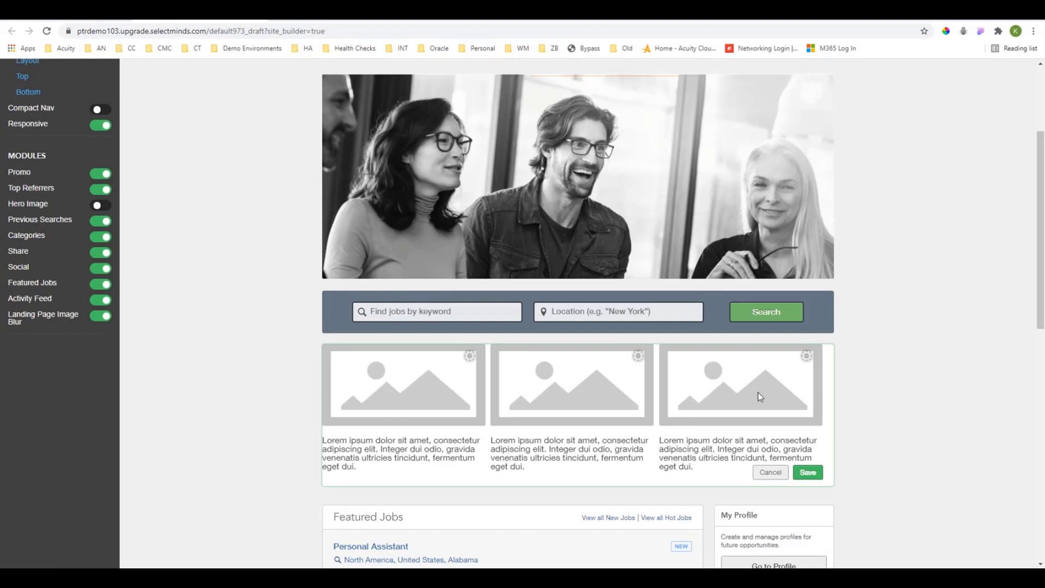
Delete the placeholder text under all three images of the three-column block and save the block.
click(412, 471)
drag(412, 472, 314, 442)
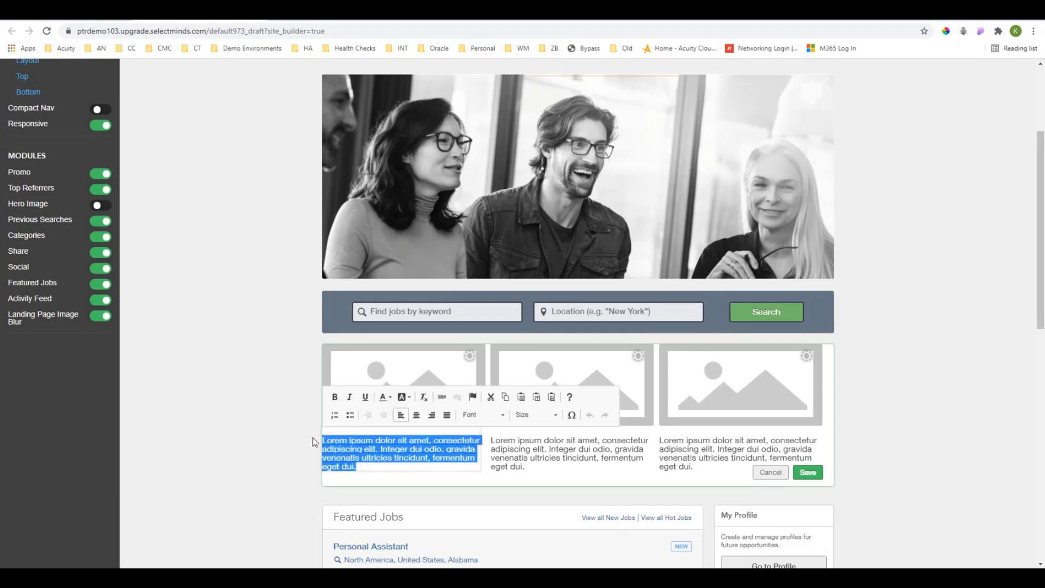
key(Delete)
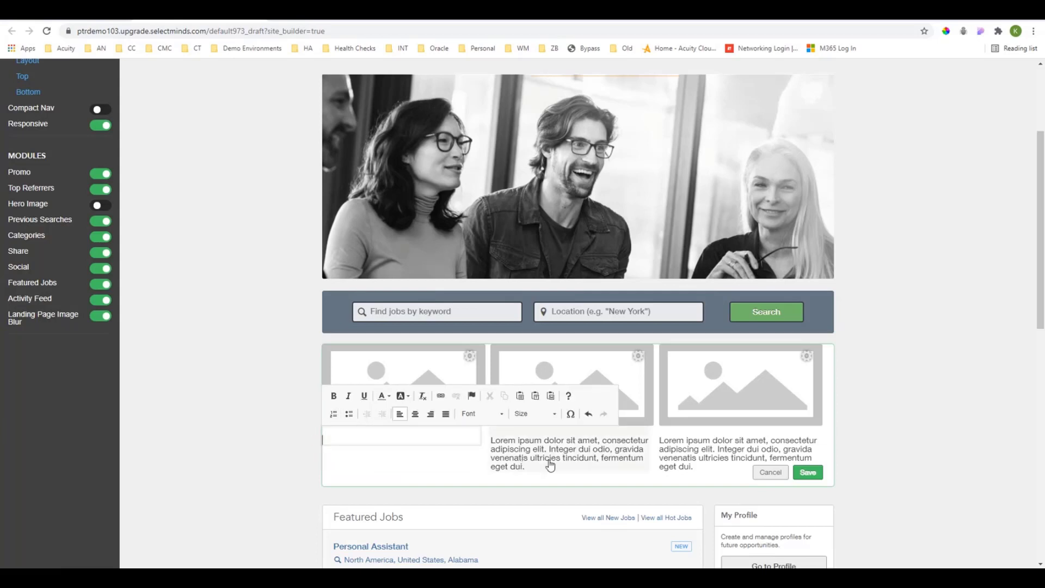
drag(537, 469, 481, 427)
key(Delete)
drag(692, 467, 659, 430)
key(Delete)
click(387, 438)
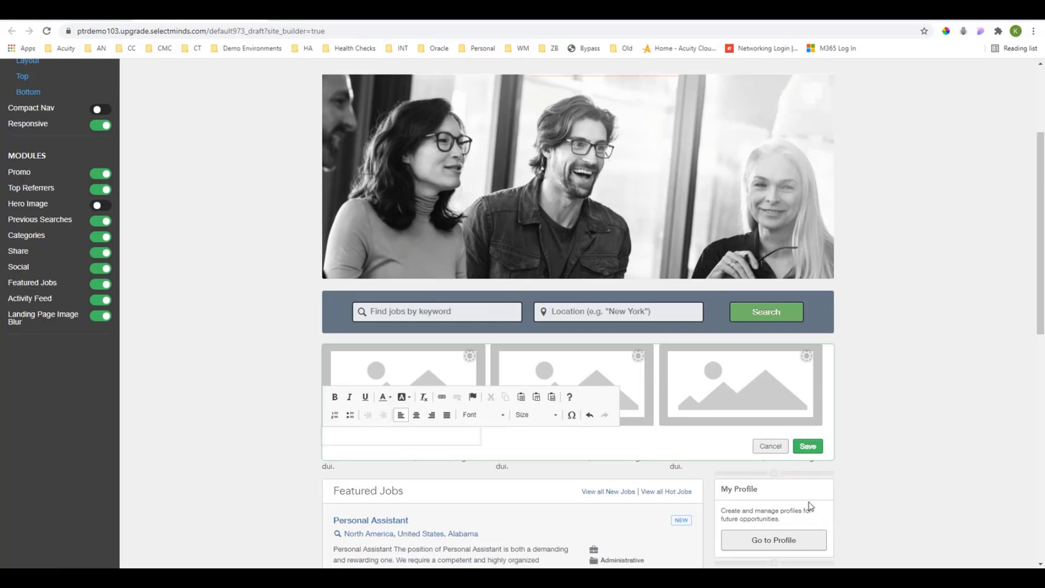
click(808, 446)
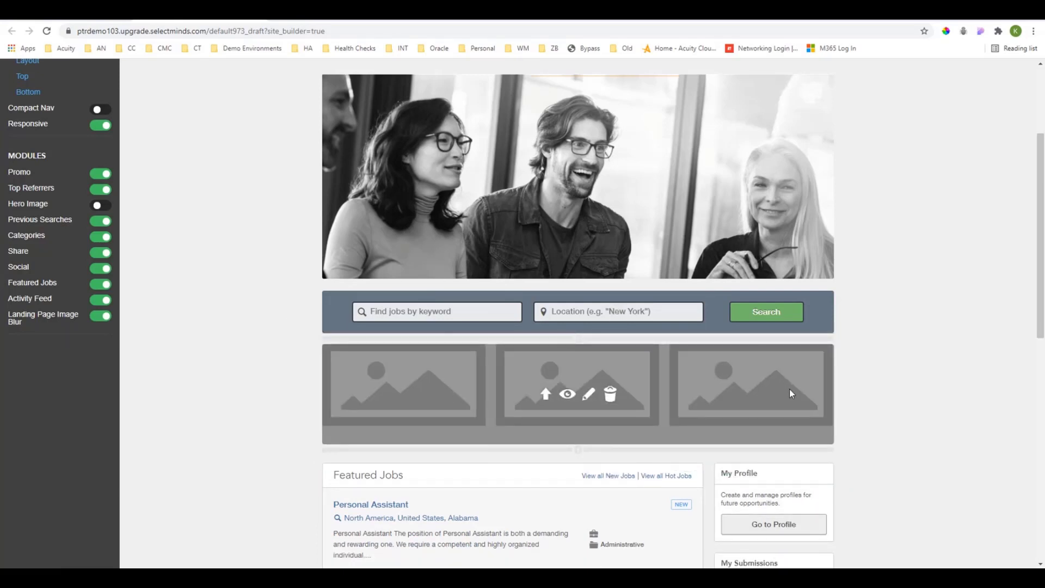
Review the image configuration fields of the third image in the three-column block without entering values, and save the block.
click(590, 396)
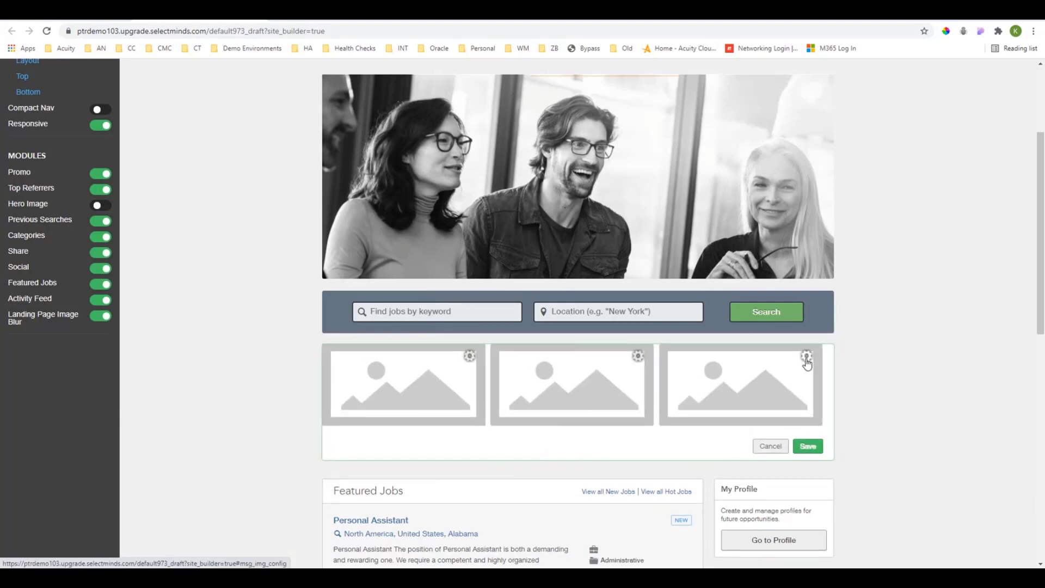
click(806, 357)
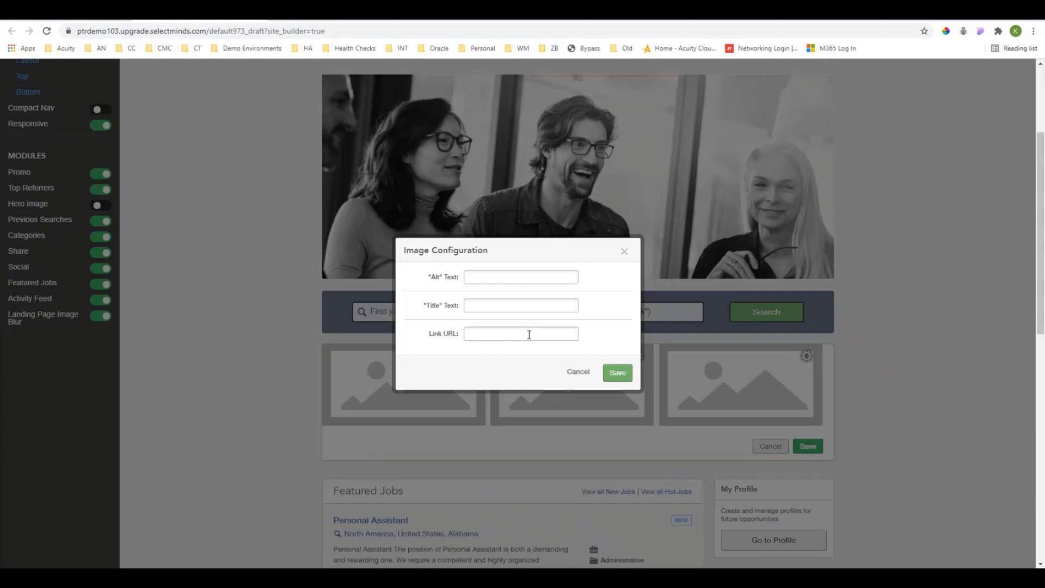
click(581, 373)
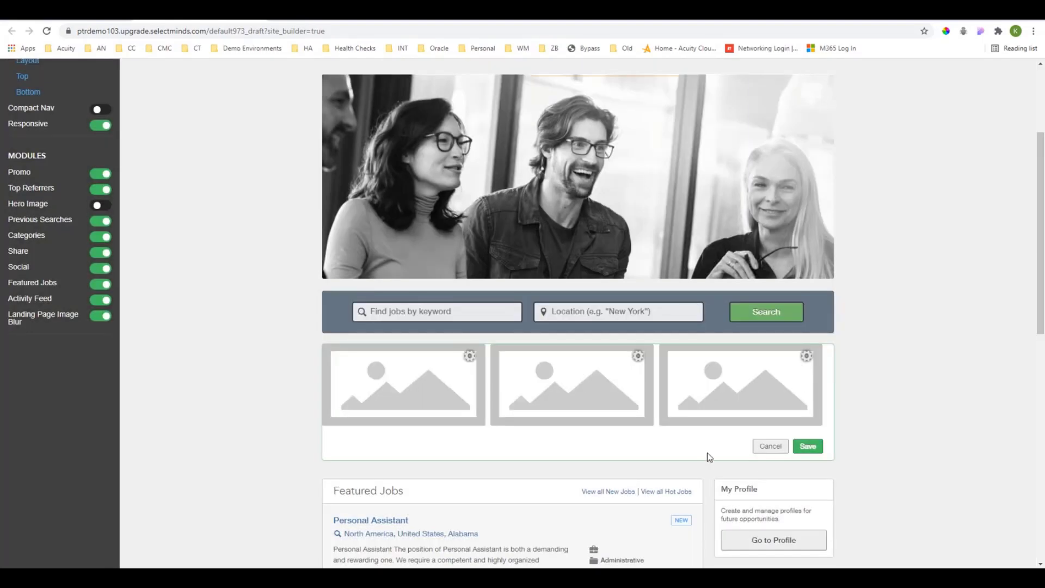
click(820, 447)
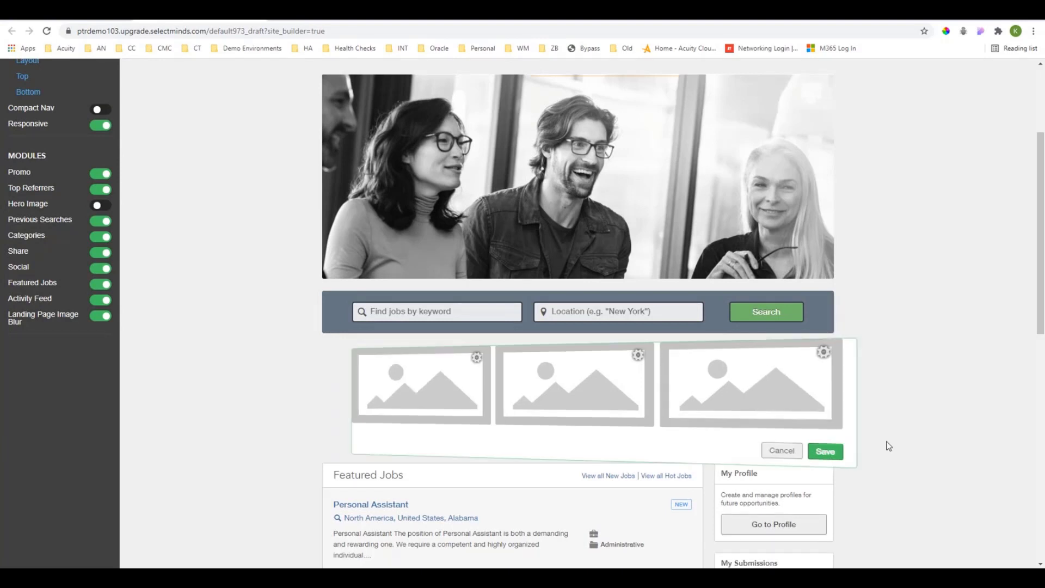
Switch the site builder's language to Español and review the translated page down to the featured jobs.
scroll(889, 446, up, 3)
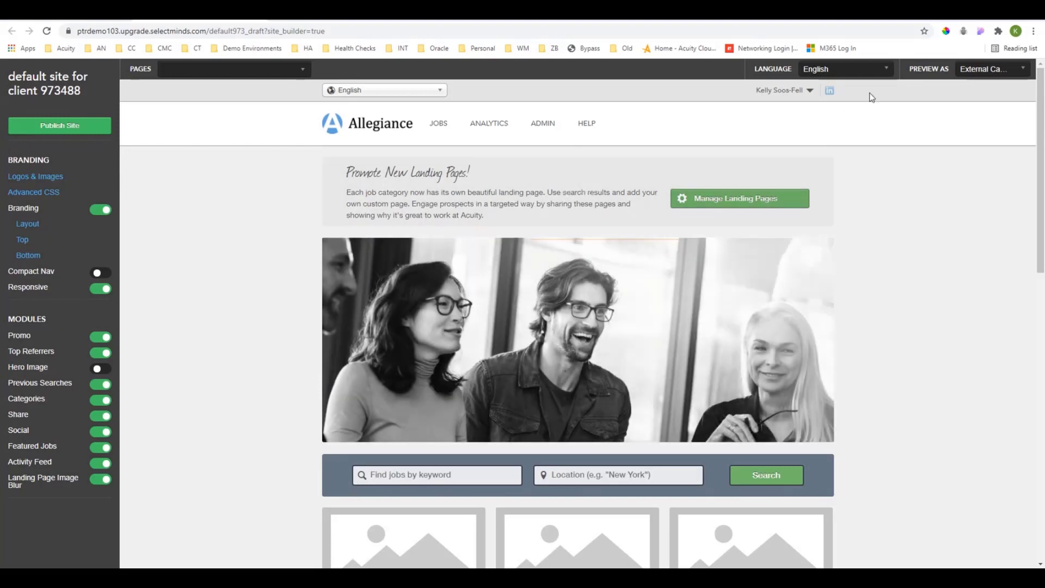
click(889, 72)
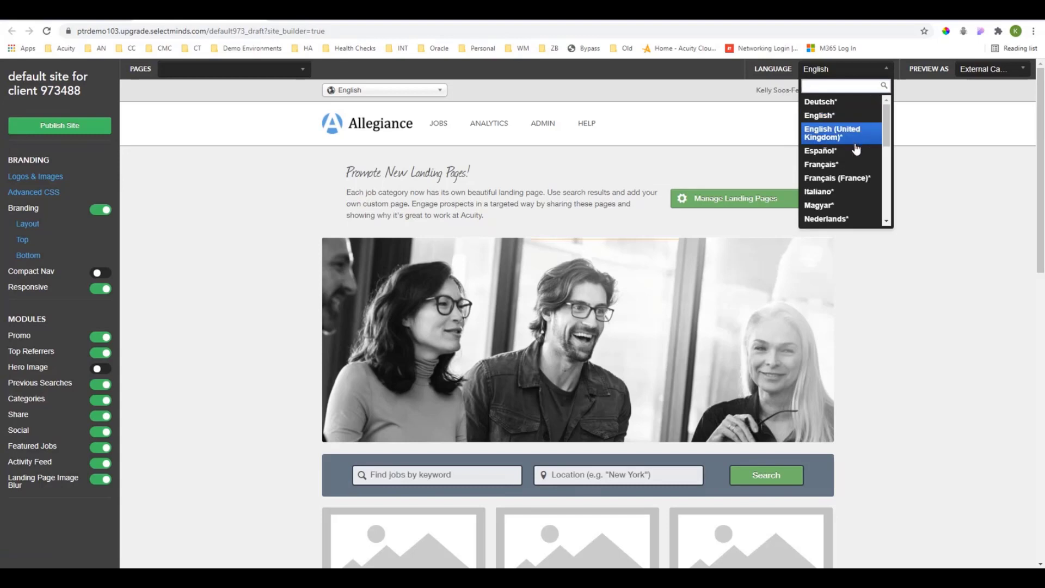
click(820, 151)
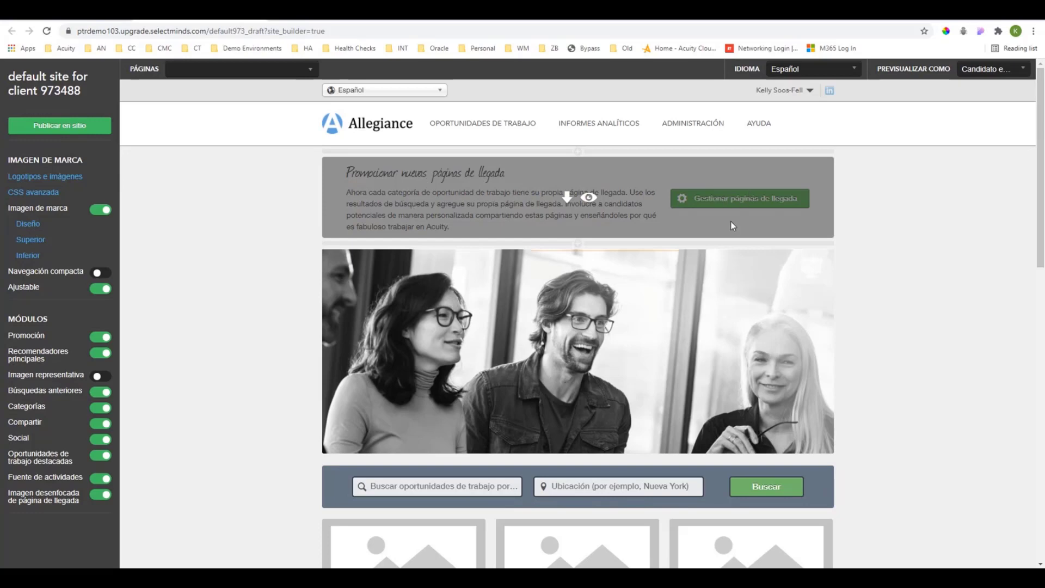
scroll(731, 221, down, 5)
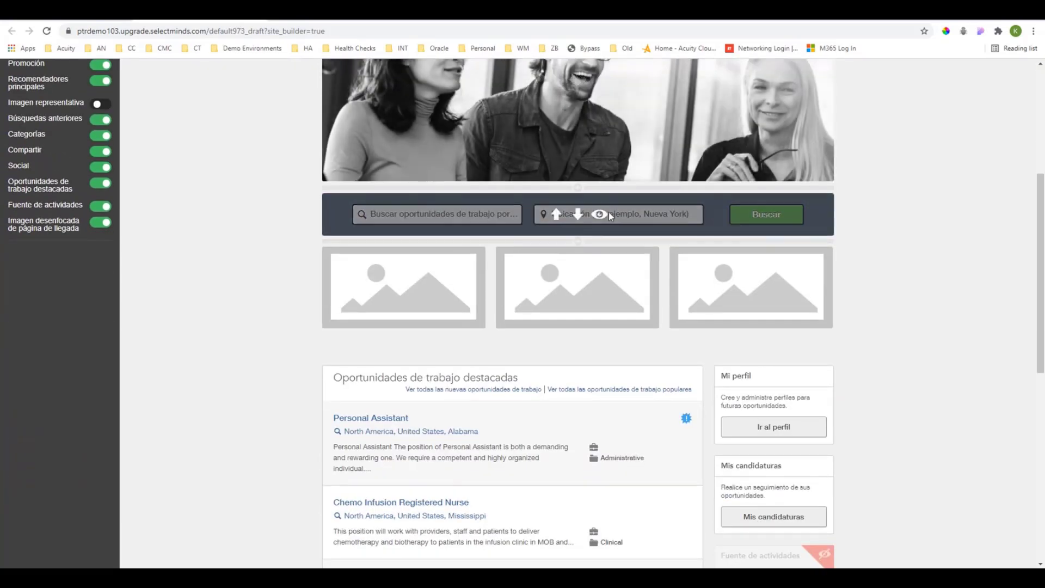
scroll(490, 222, down, 2)
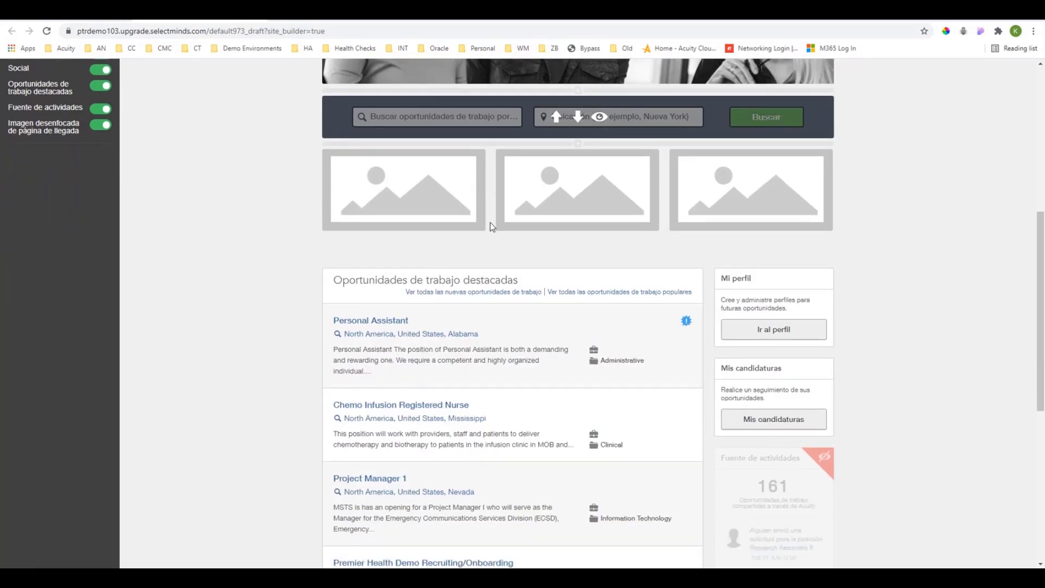
scroll(490, 222, down, 1)
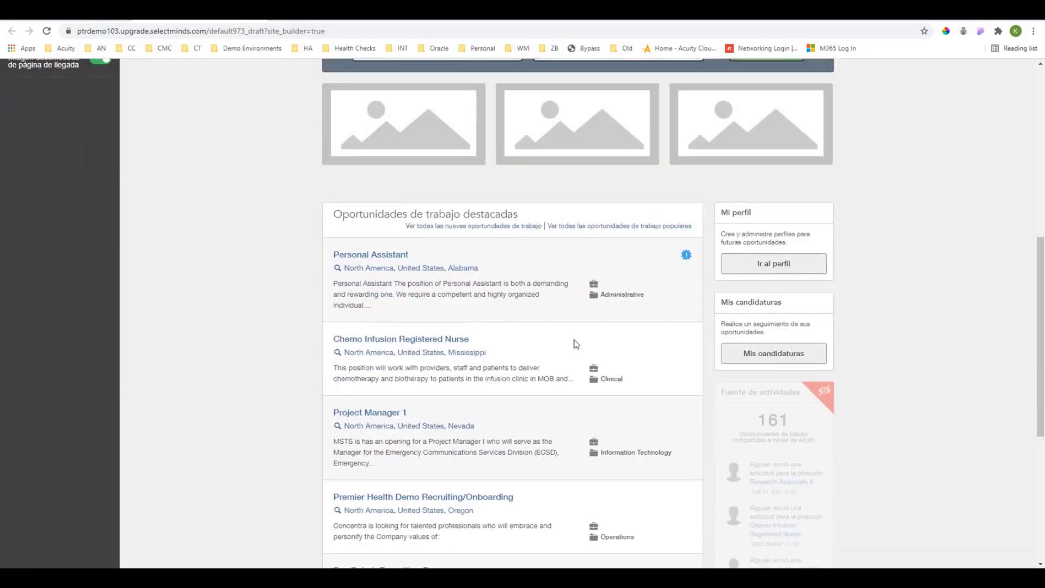
mouse_move(439, 146)
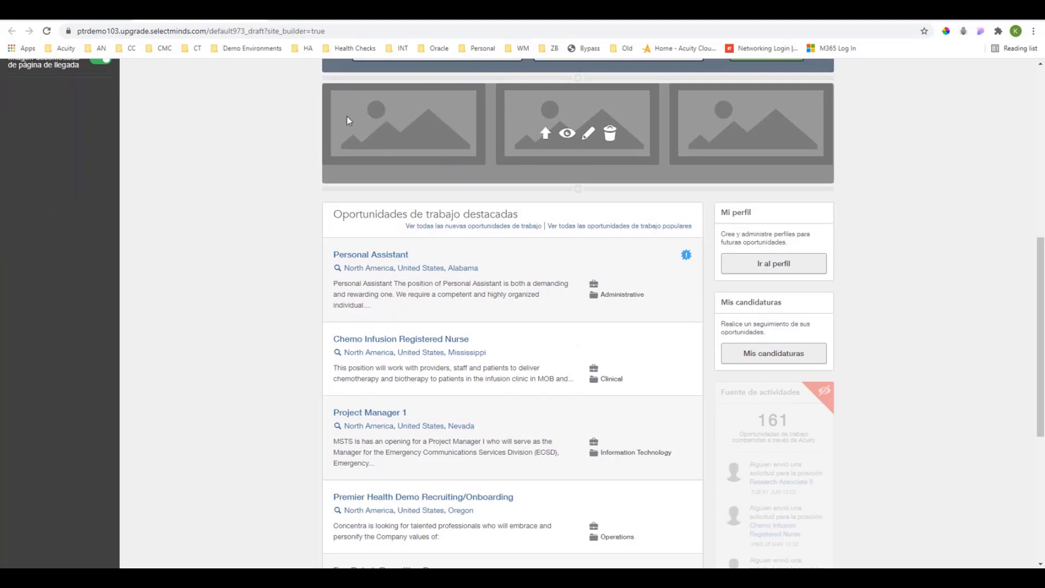
Turn on the hero image module (Imagen representativa) for the Spanish site, and switch the language back to English.
scroll(403, 139, up, 3)
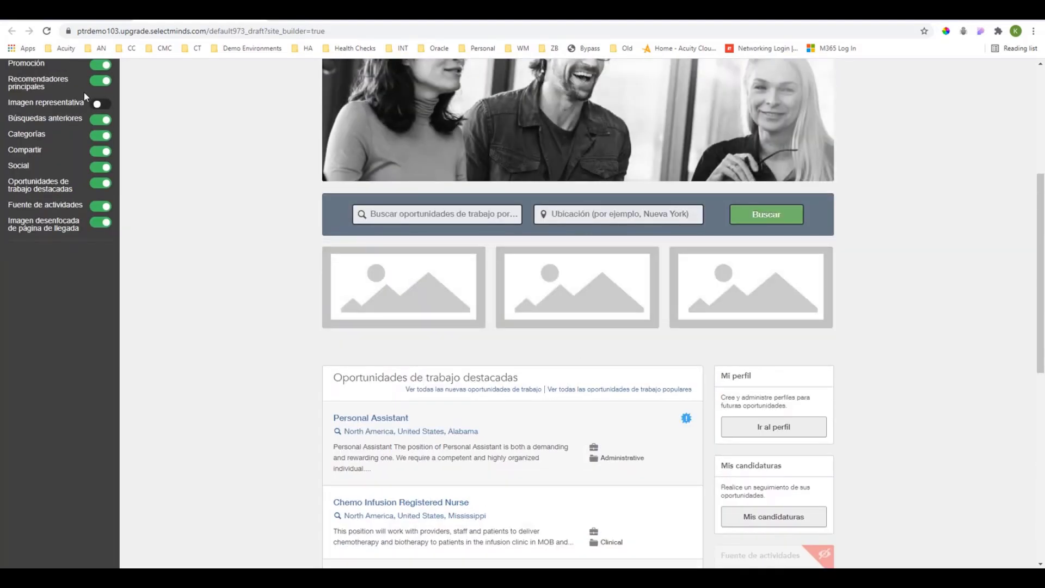
click(98, 104)
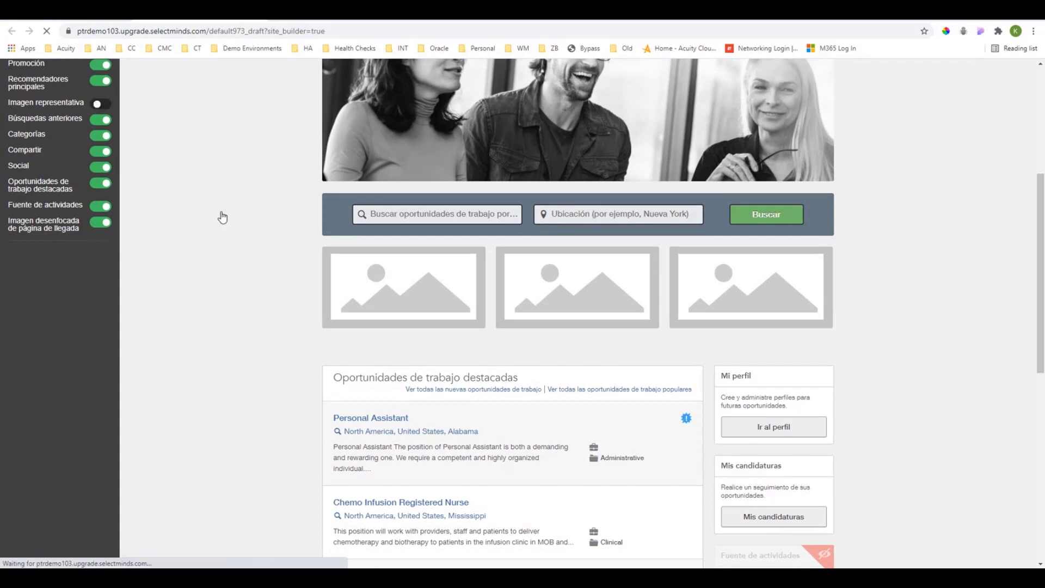
mouse_move(521, 283)
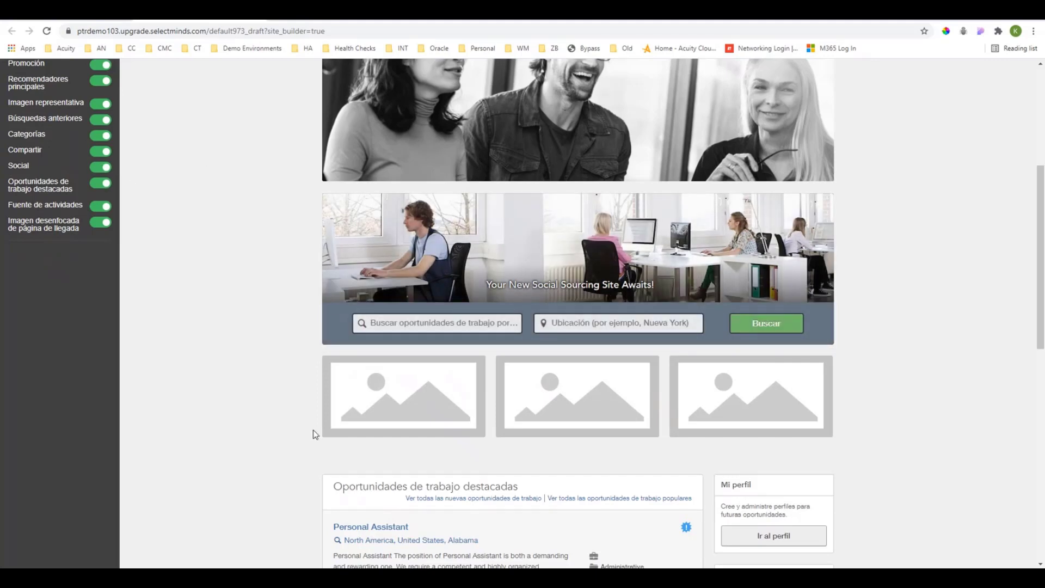
scroll(316, 433, down, 2)
scroll(269, 317, down, 2)
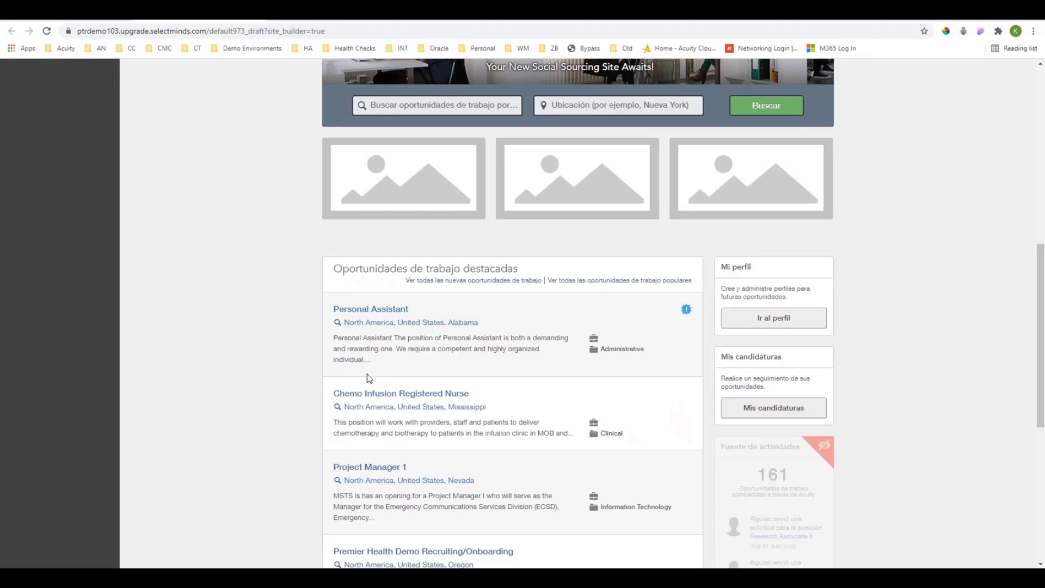
scroll(368, 381, up, 2)
scroll(368, 381, up, 6)
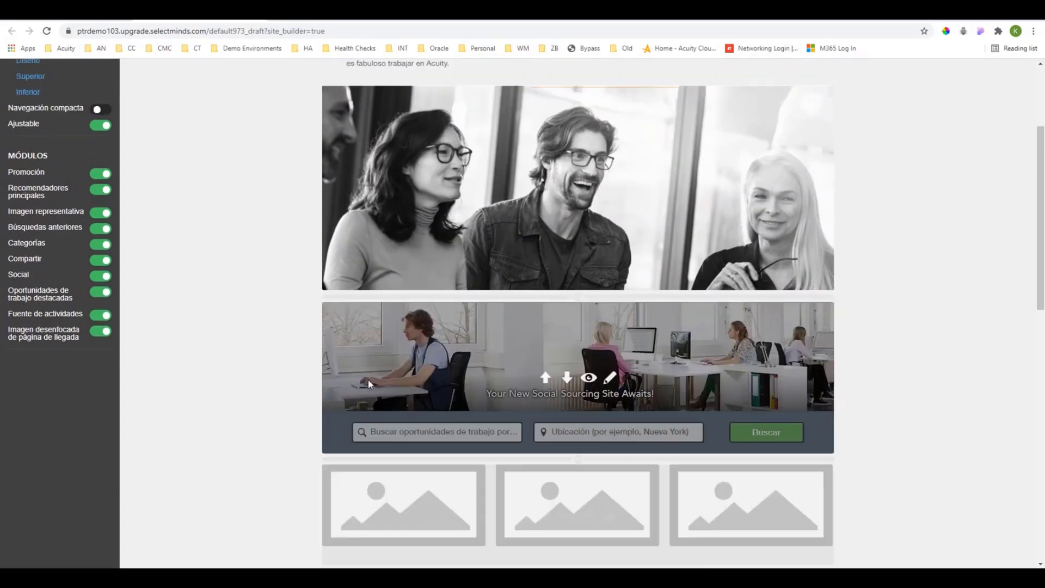
scroll(642, 380, up, 2)
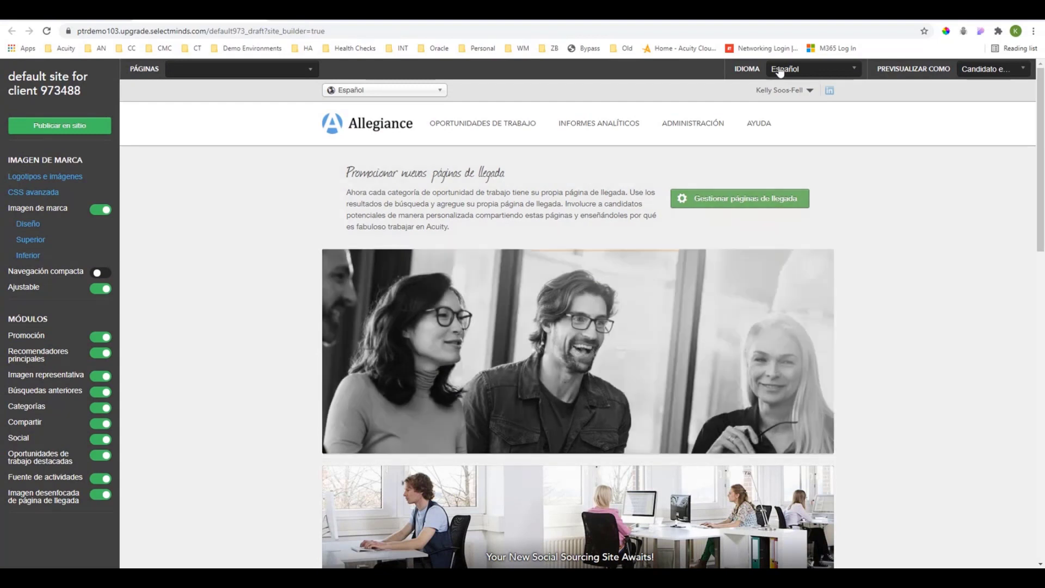
click(853, 69)
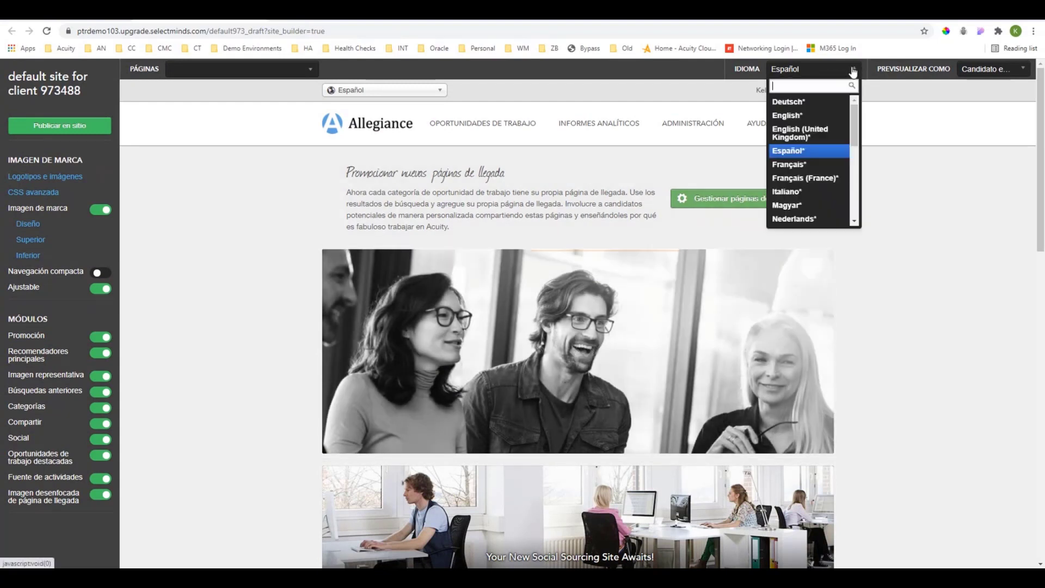
click(823, 115)
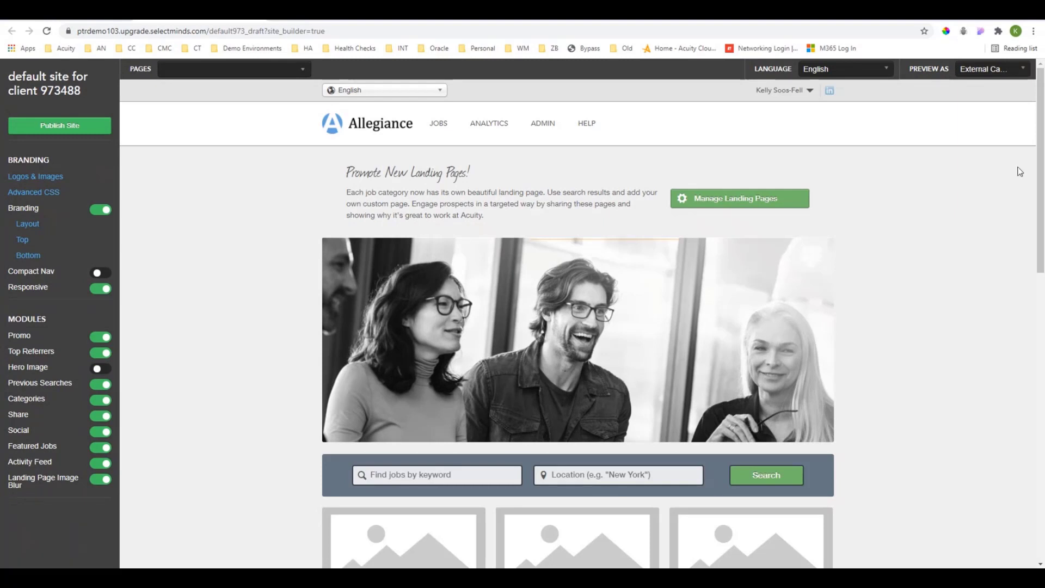
Check the available preview audiences, choose External Candidate, and look over the page.
drag(906, 70, 949, 70)
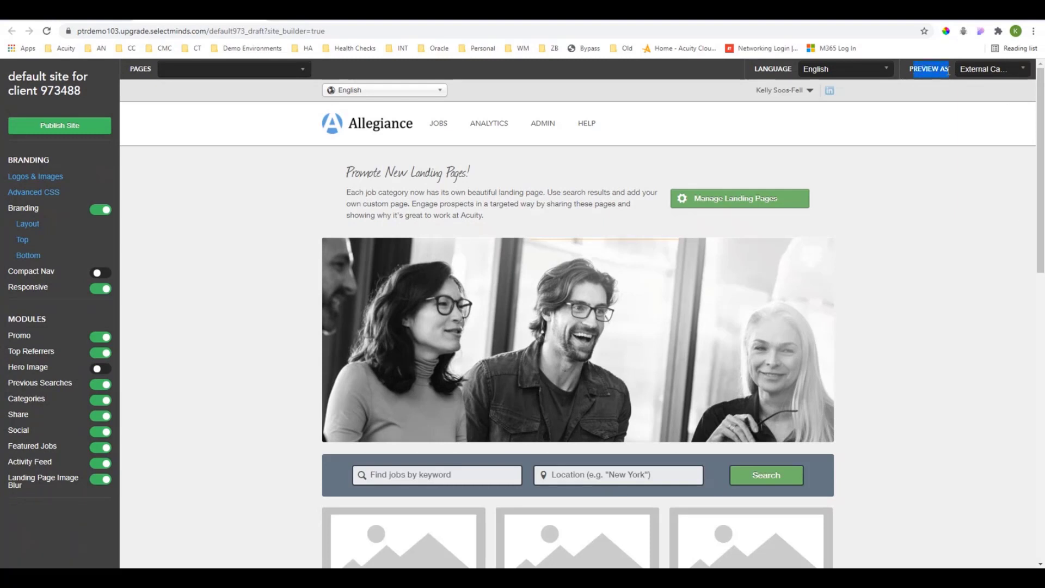
click(980, 71)
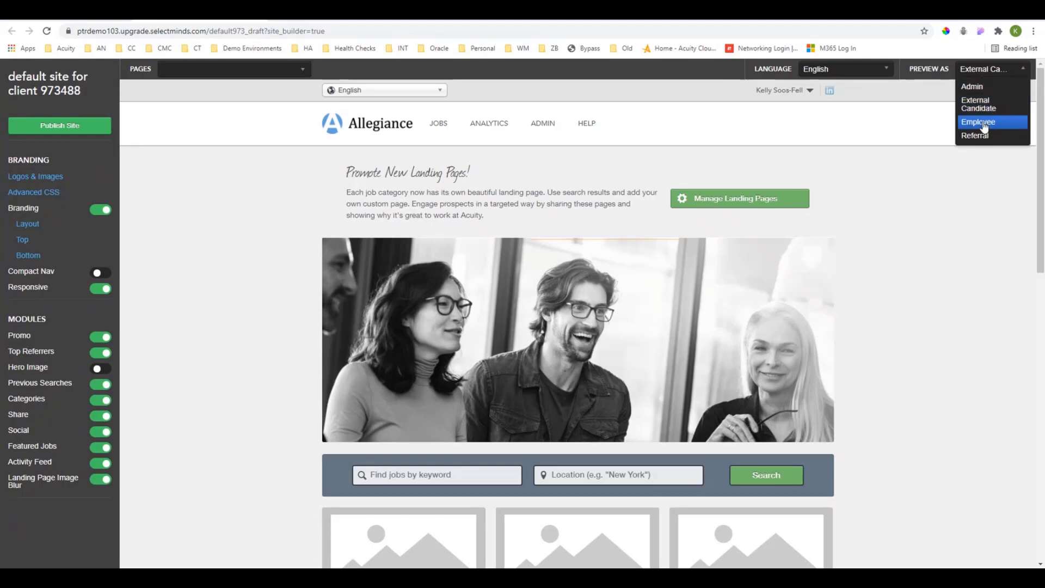
drag(984, 128, 983, 195)
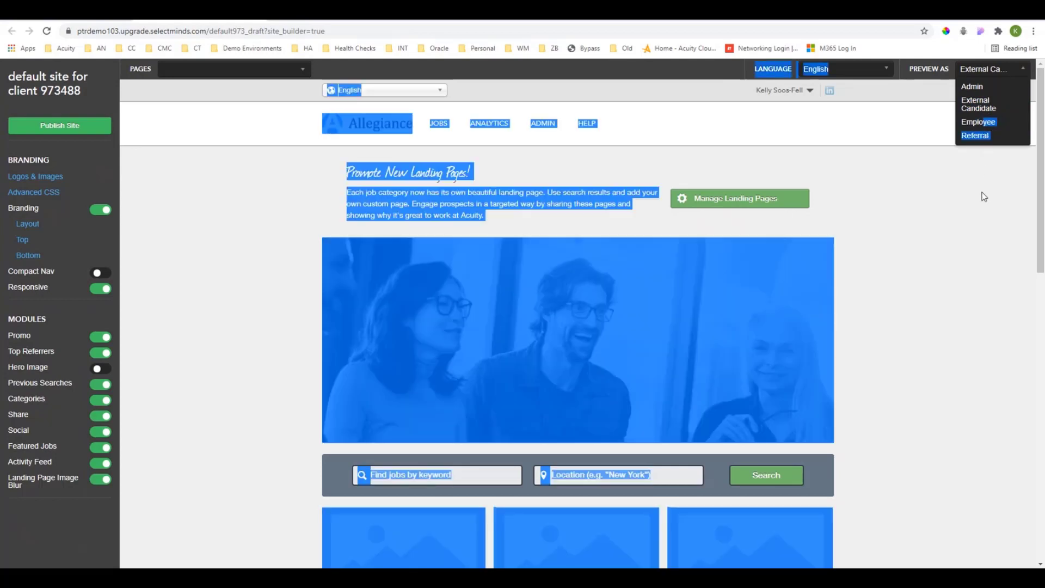
click(984, 196)
click(986, 195)
click(993, 75)
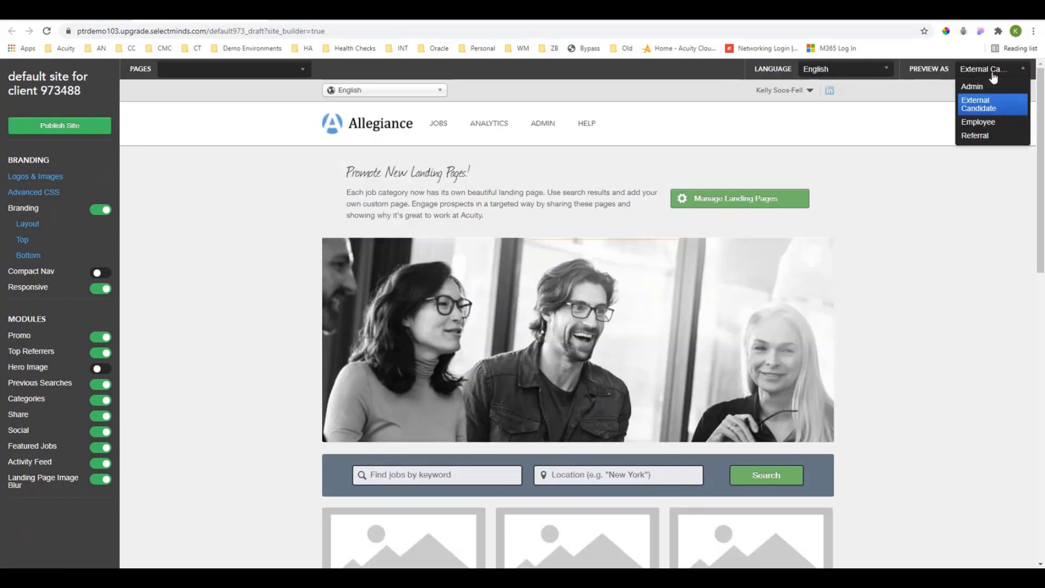
click(986, 109)
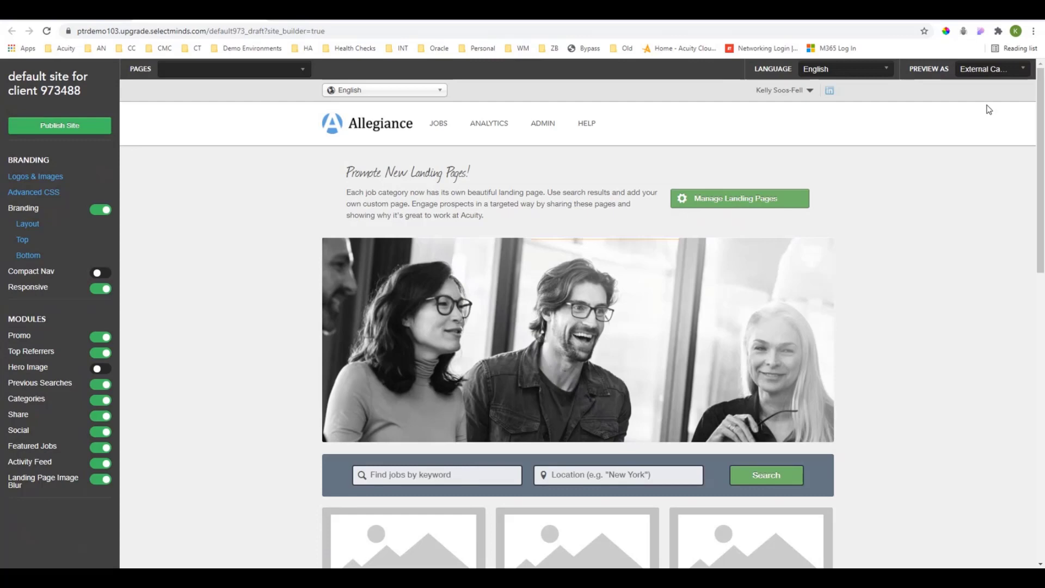
scroll(908, 227, down, 3)
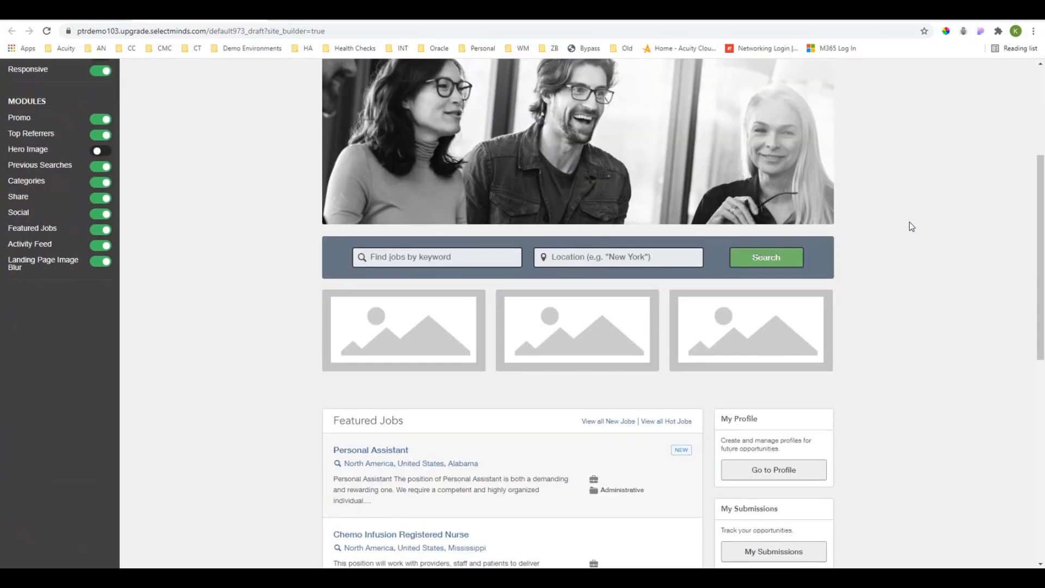
scroll(912, 229, down, 3)
scroll(921, 228, up, 7)
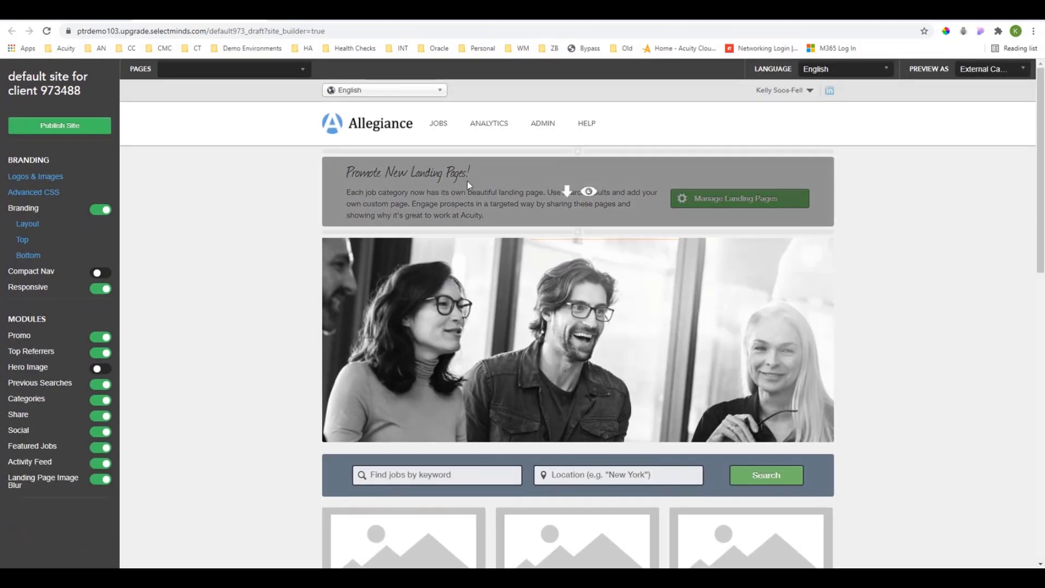
Preview the site as an employee and as an external candidate.
click(1022, 69)
click(981, 107)
click(995, 71)
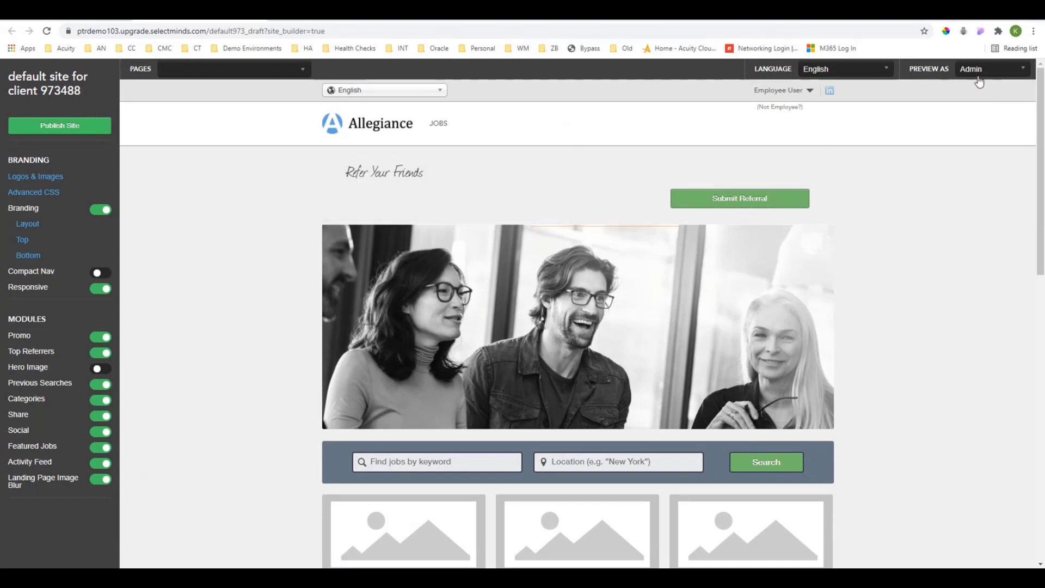
click(995, 71)
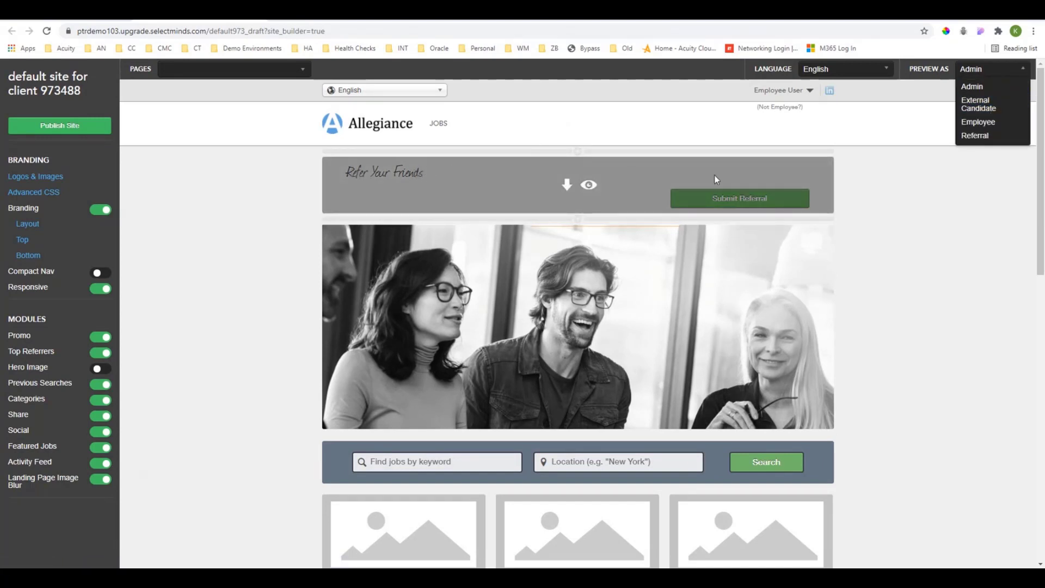
click(991, 108)
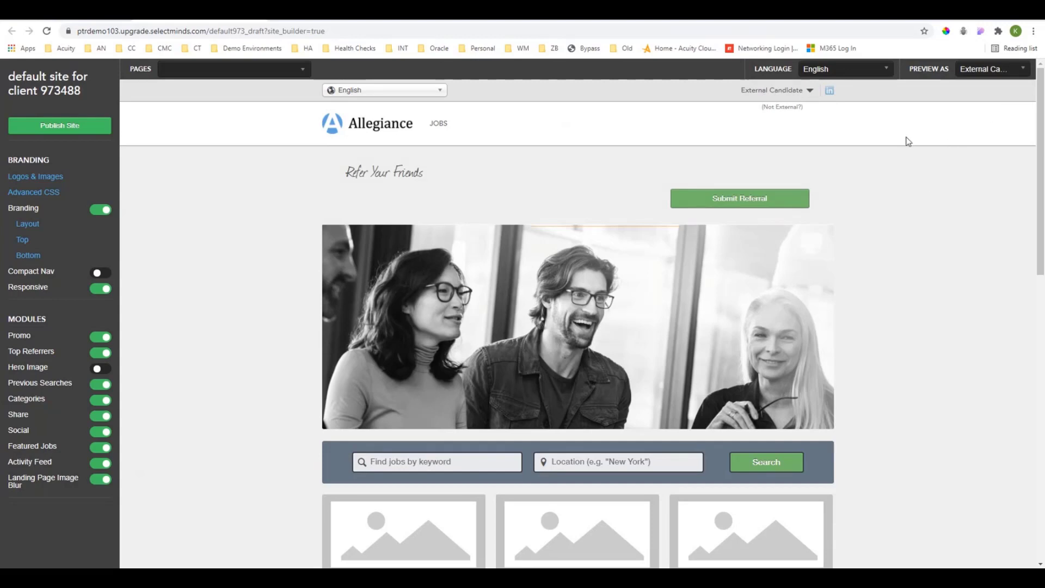
Compare the Admin and Employee previews of the site, and return the preview to External Candidate.
click(981, 70)
click(972, 86)
click(972, 74)
click(979, 126)
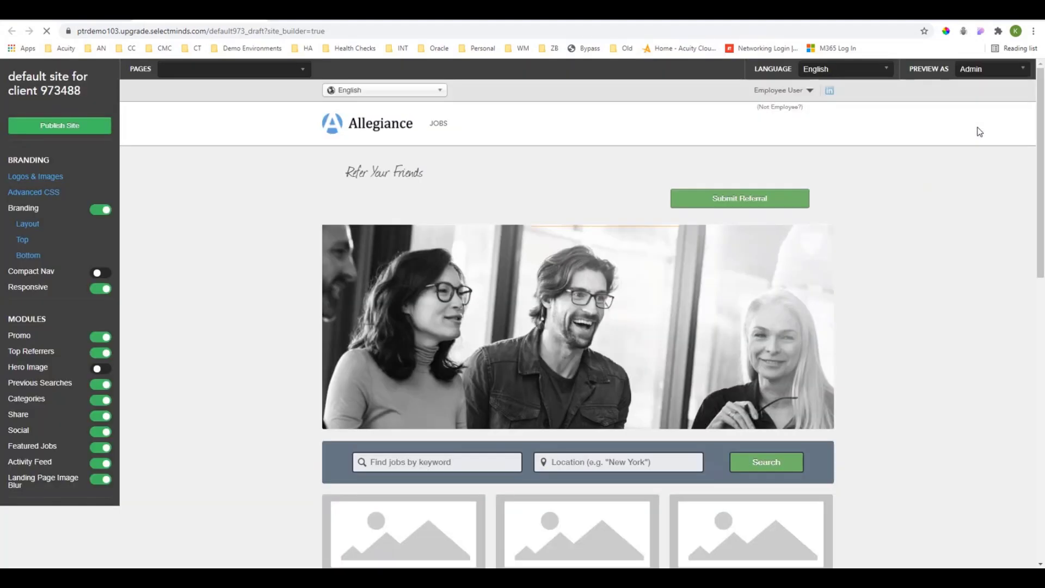
click(989, 72)
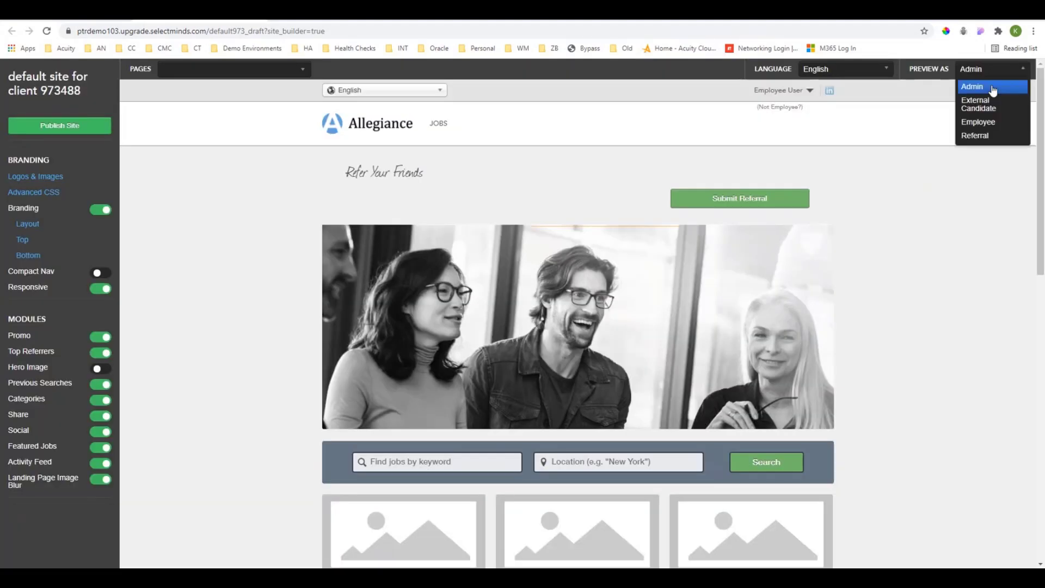
click(991, 111)
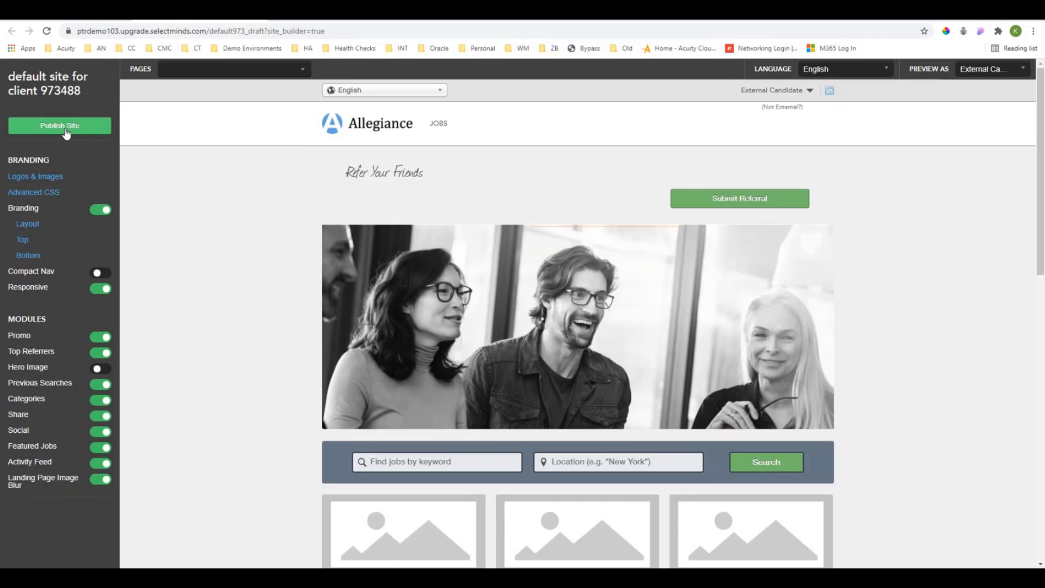
Try to publish the default site.
click(66, 130)
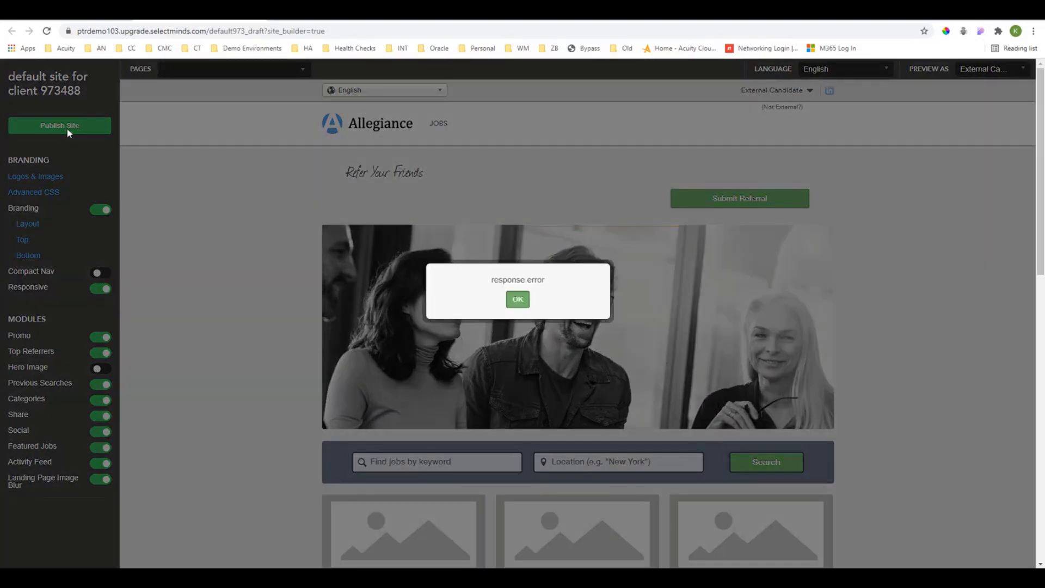
click(517, 300)
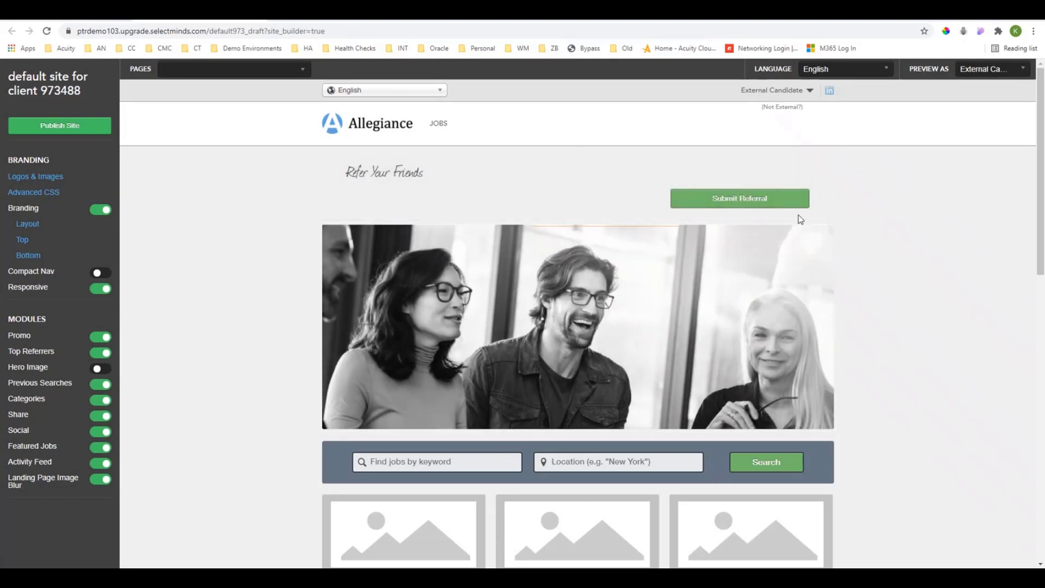
Compare the default site's draft in the builder with its published version at default973, and return to the Site Builder list.
mouse_move(482, 243)
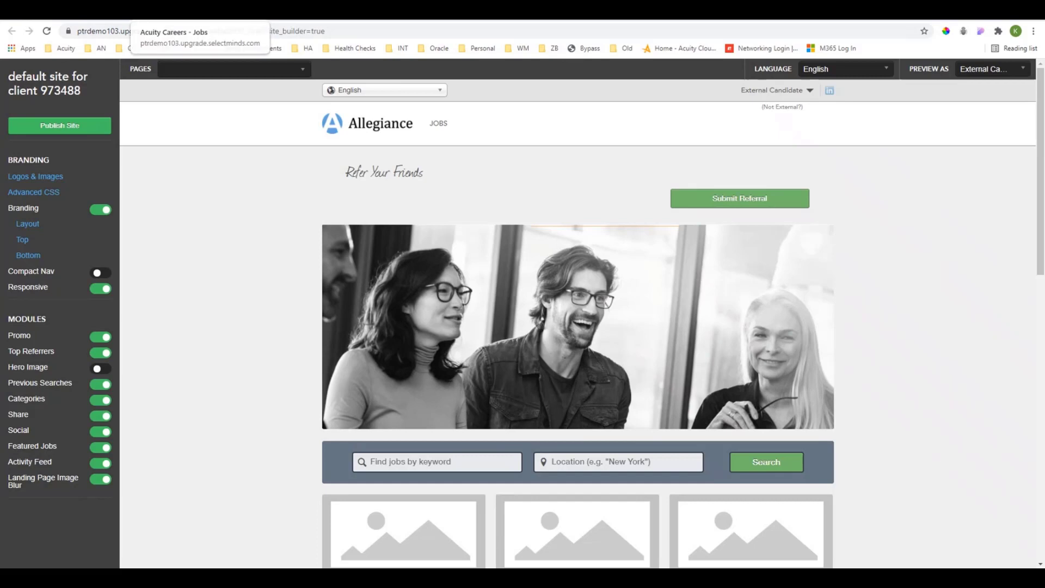
click(258, 19)
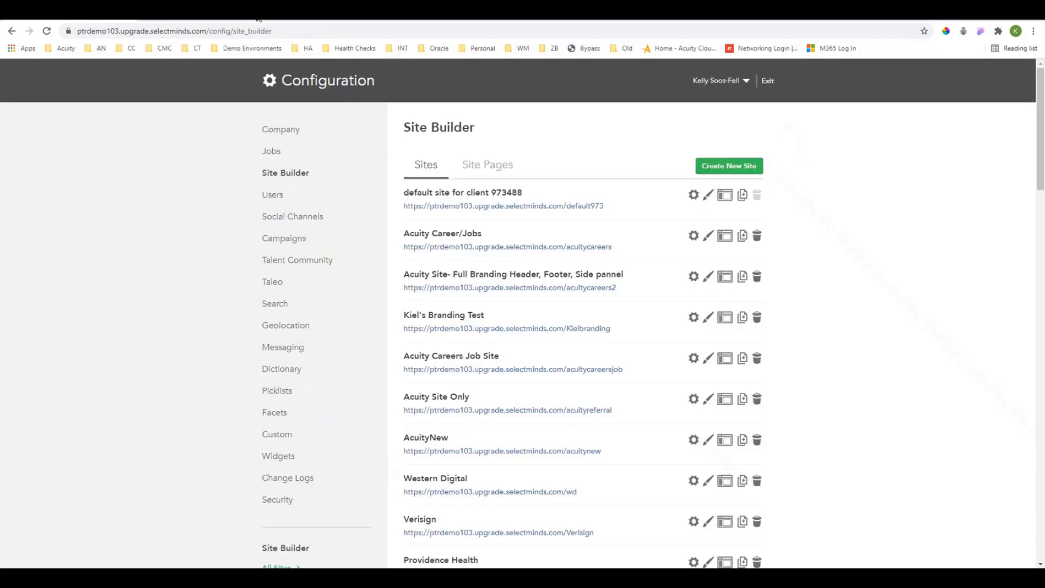
click(724, 196)
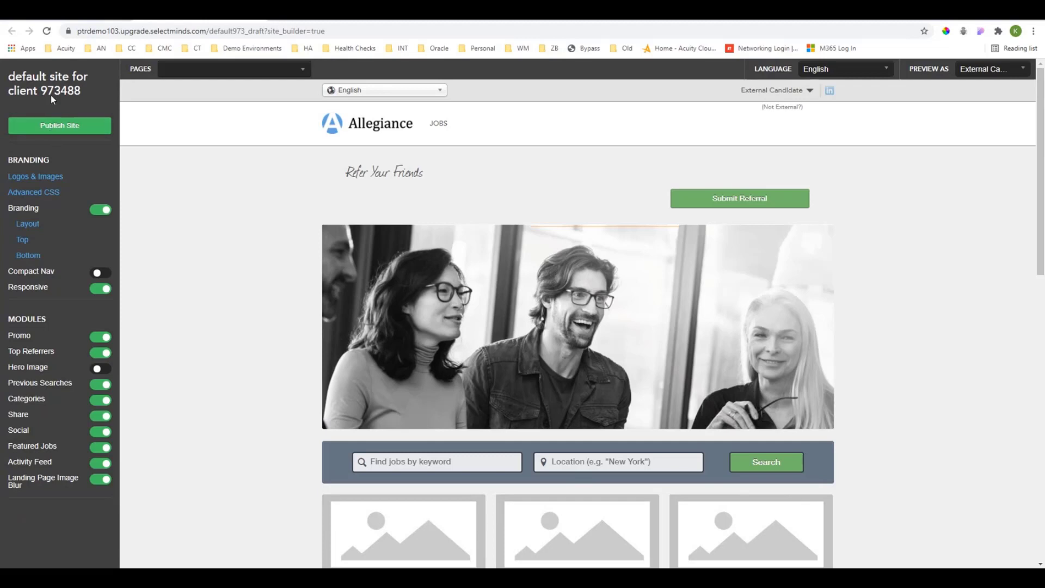
click(68, 13)
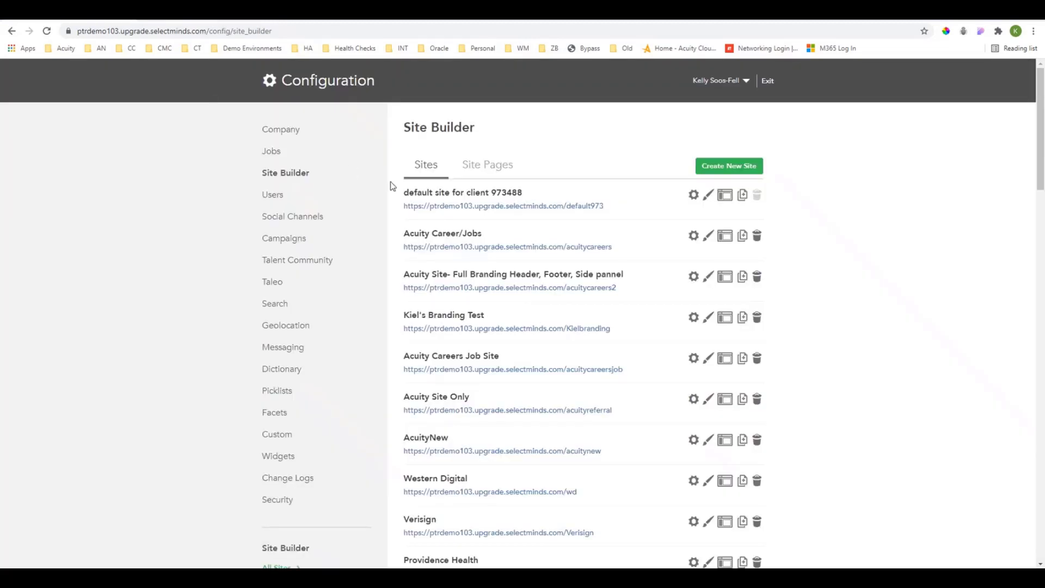
click(509, 206)
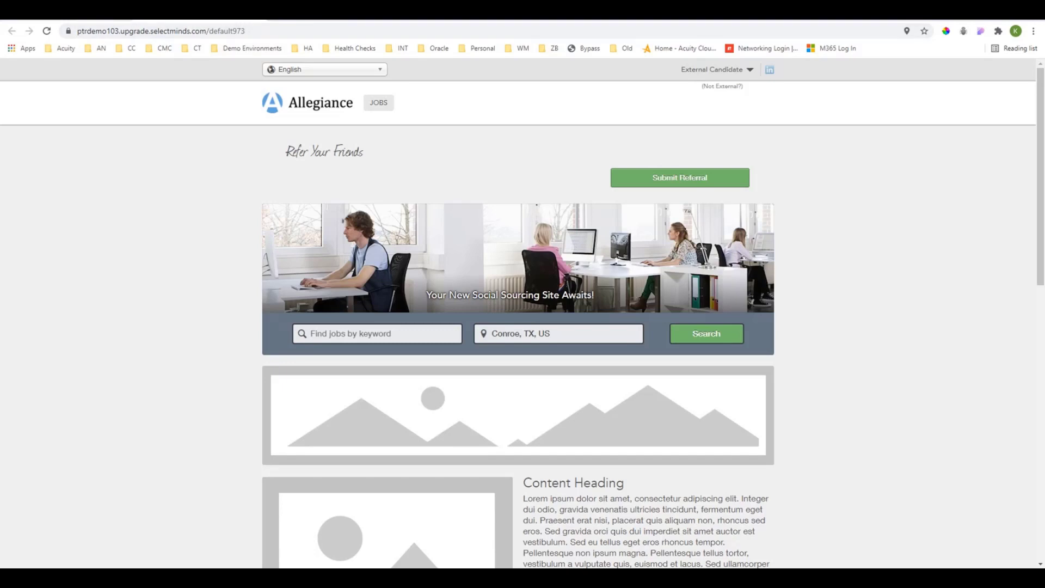
key(alt+Left)
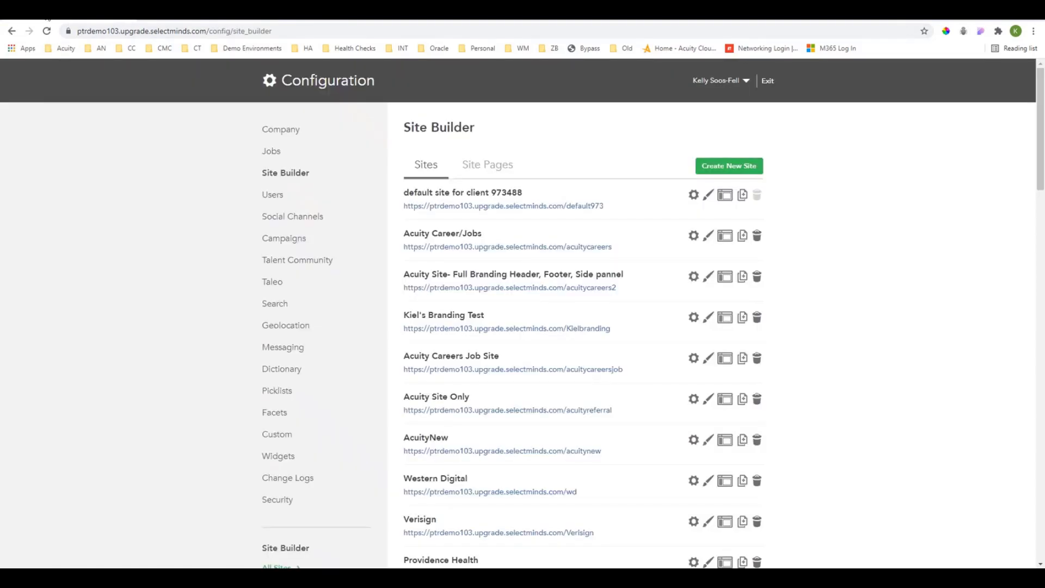
Reopen the default site's draft to preview it as Admin, and look over the list of available pages.
click(726, 201)
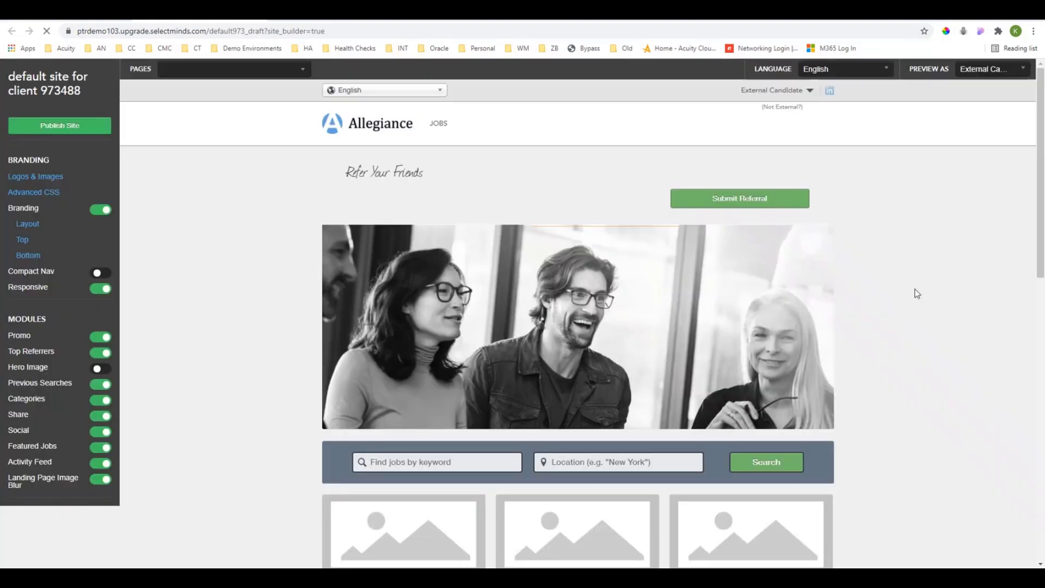
click(995, 70)
click(997, 86)
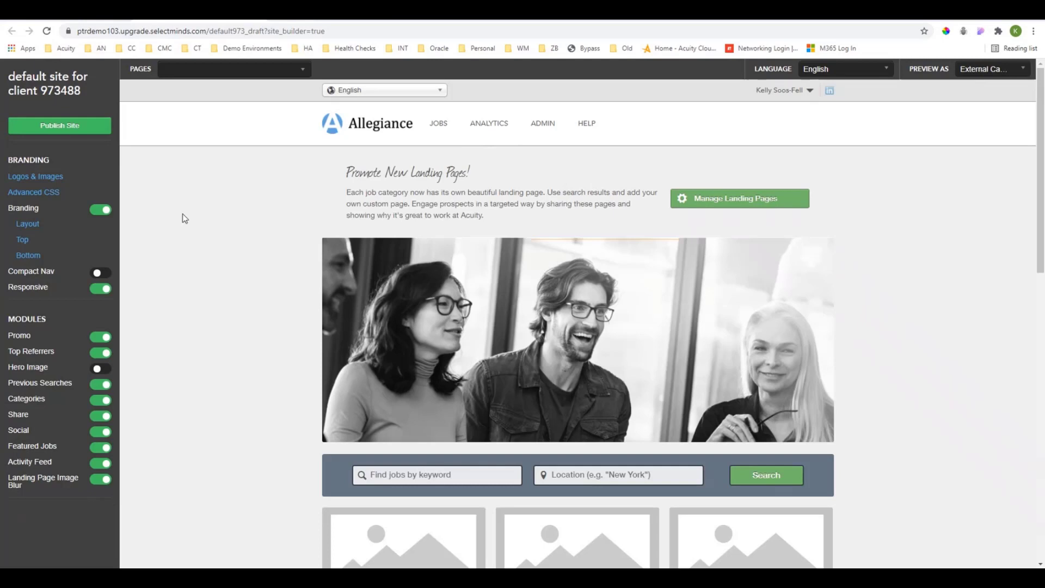
click(303, 72)
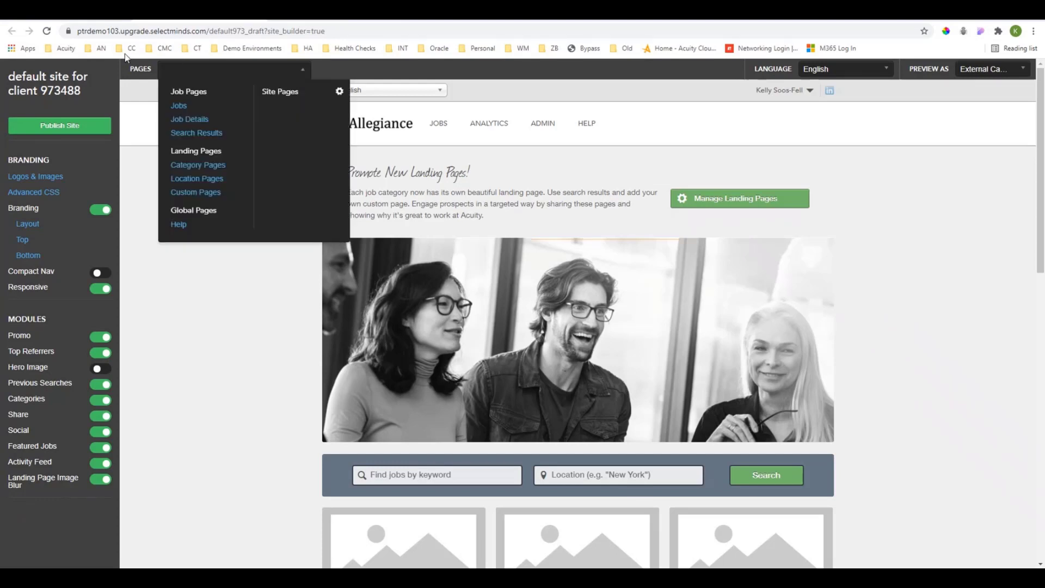